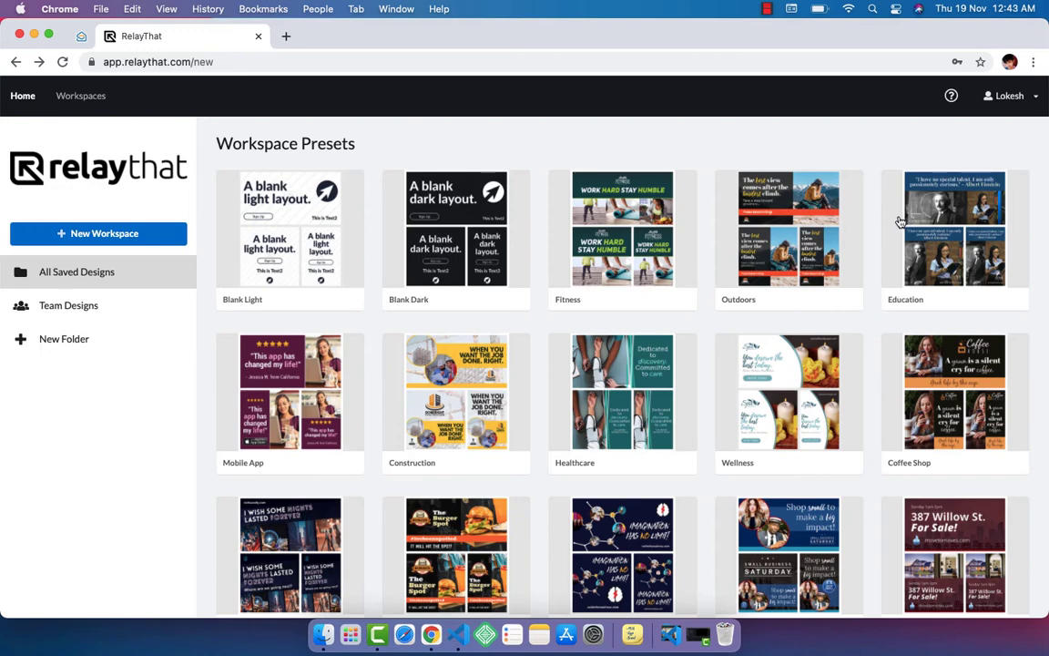
Browse the workspace presets and open the Real Estate preset
scroll(900, 222, "down", 2)
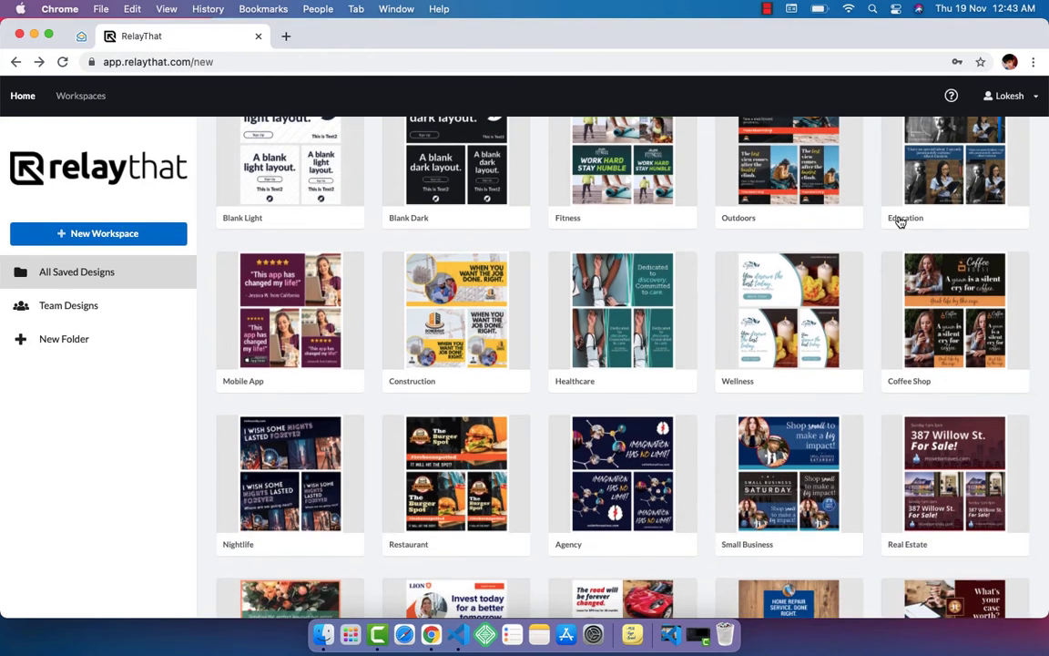
scroll(900, 223, "up", 2)
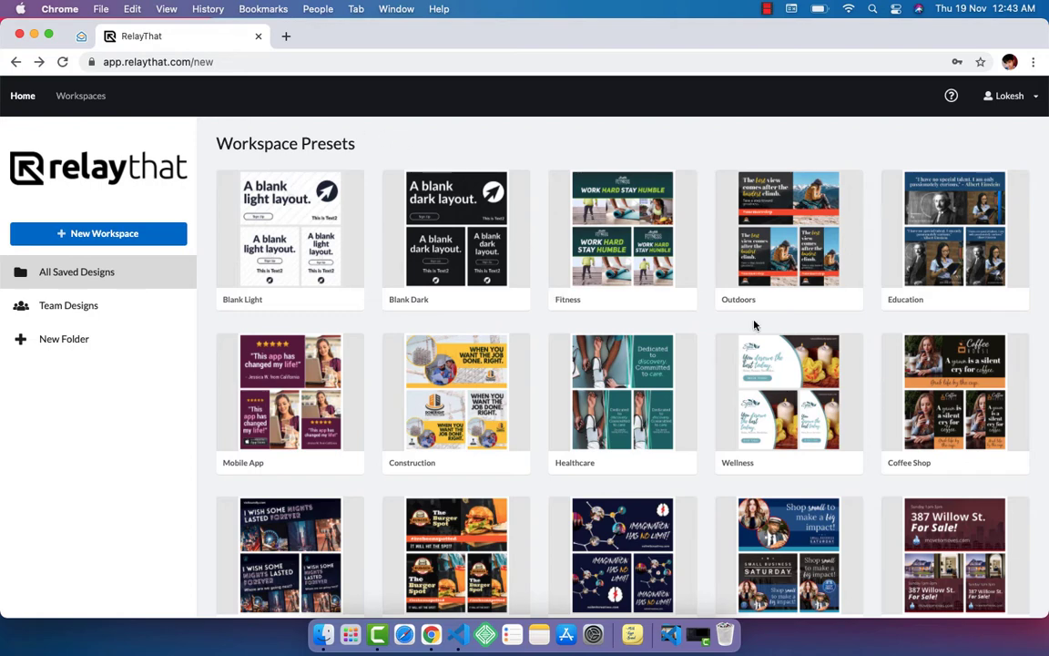
scroll(755, 324, "down", 4)
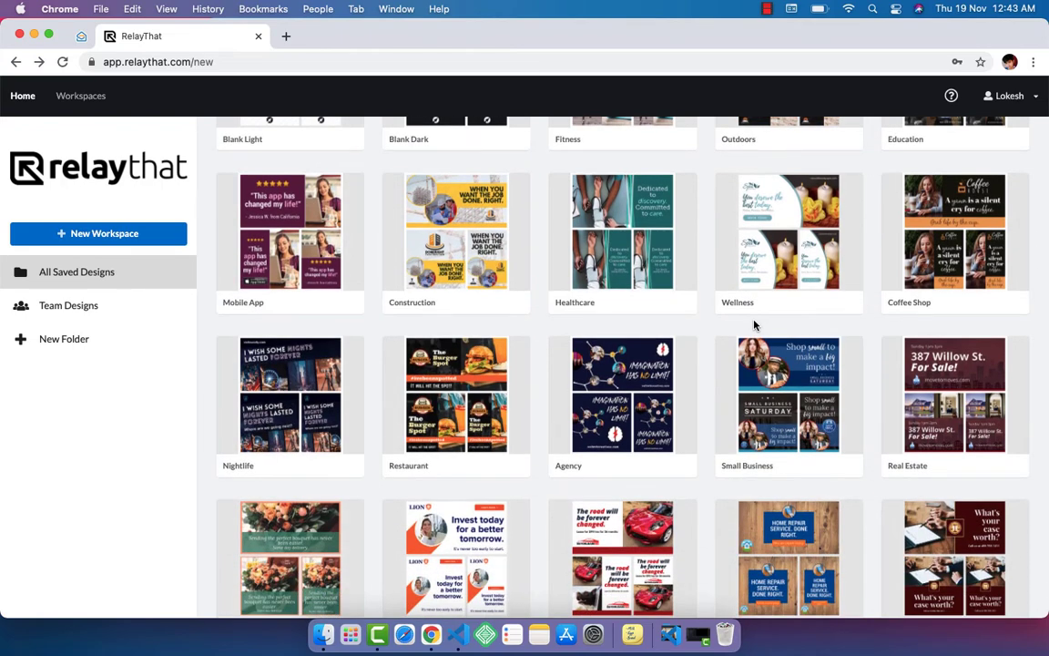
scroll(754, 325, "down", 3)
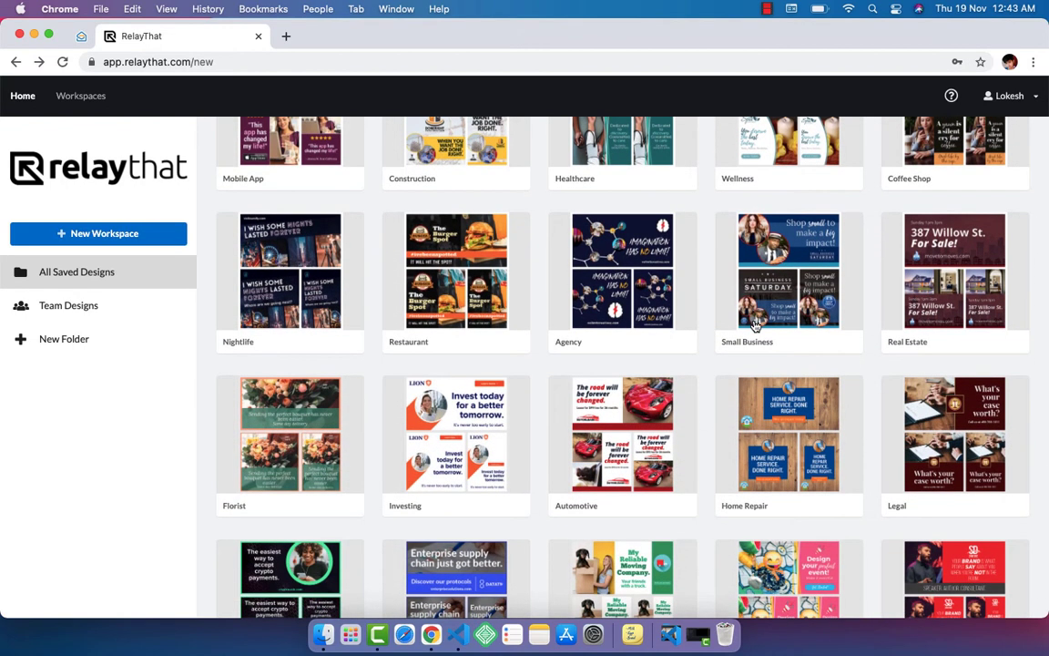
scroll(755, 325, "down", 3)
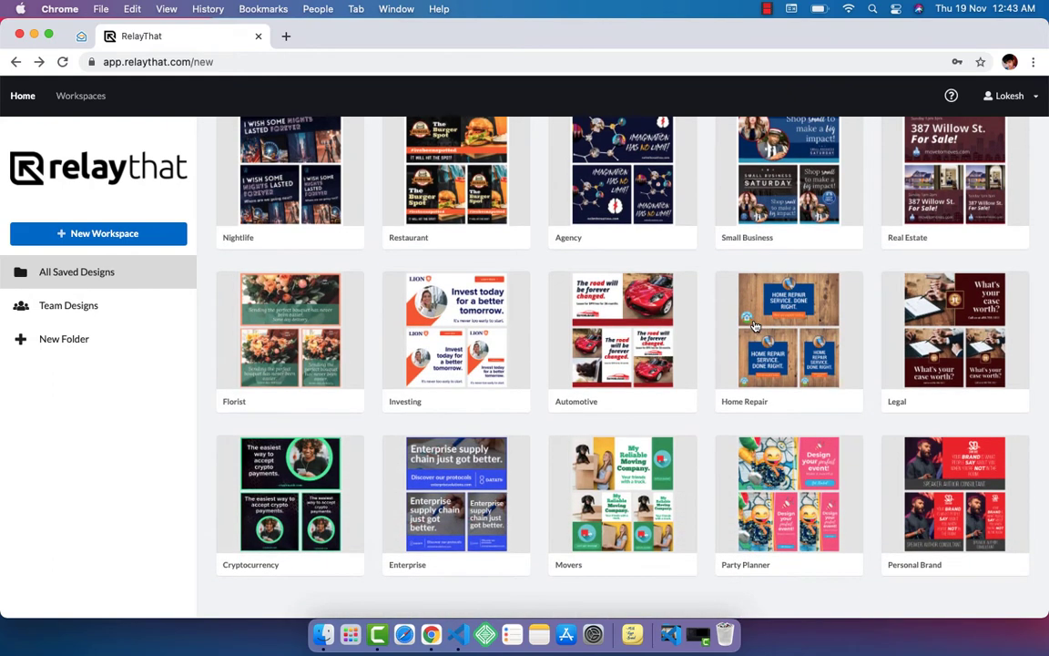
scroll(754, 324, "up", 3)
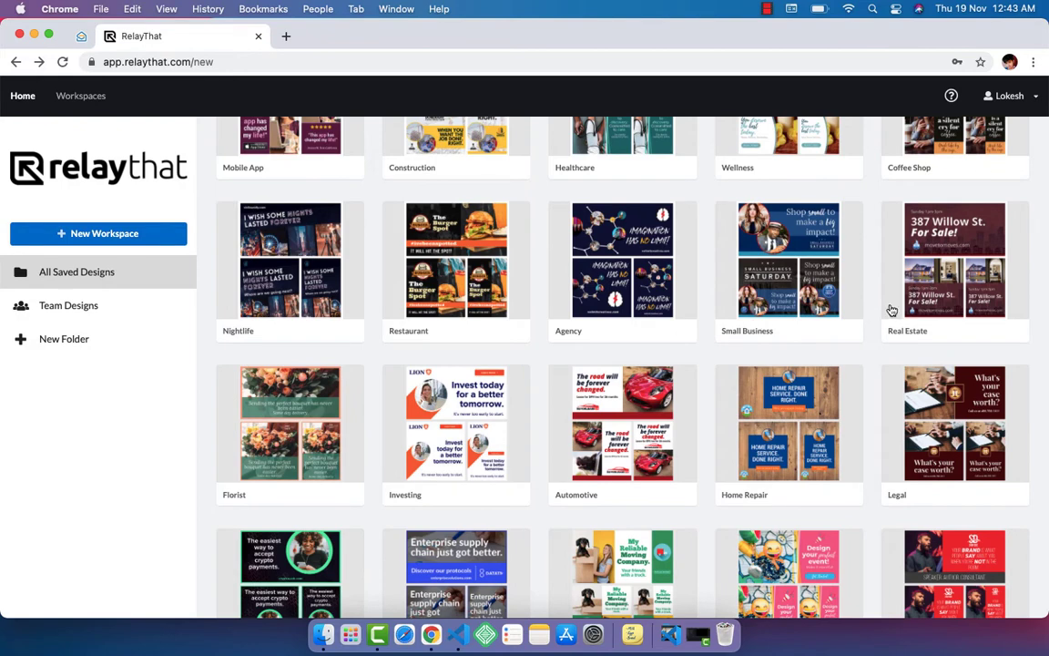
left_click(921, 297)
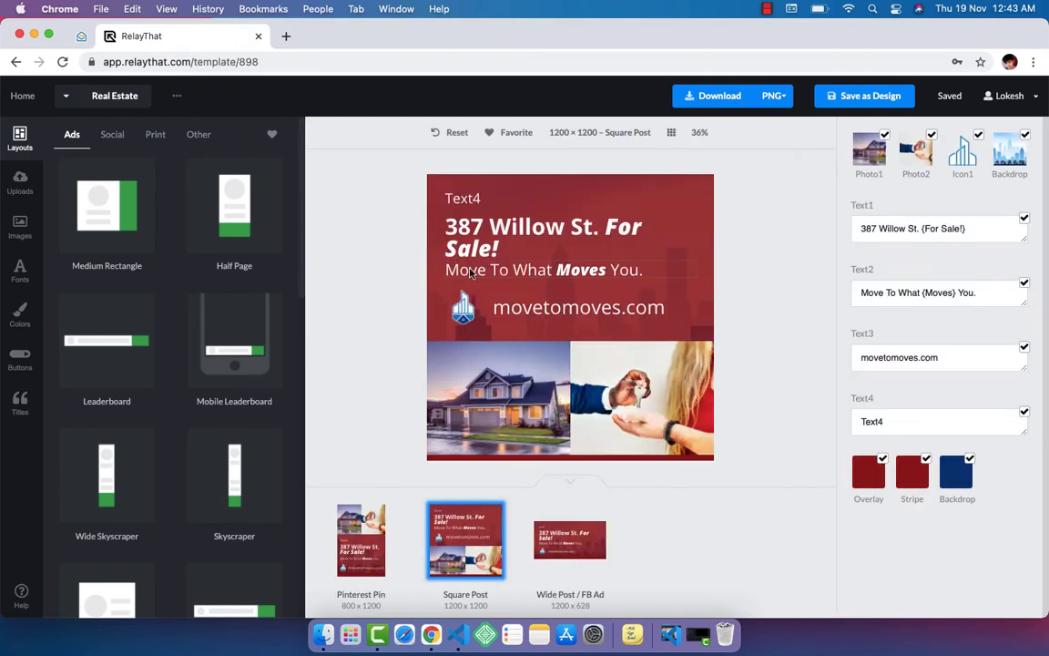
Apply the social YouTube Thumbnail layout with a full house photo, a red diagonal corner stripe and a red triangular section
left_click(113, 140)
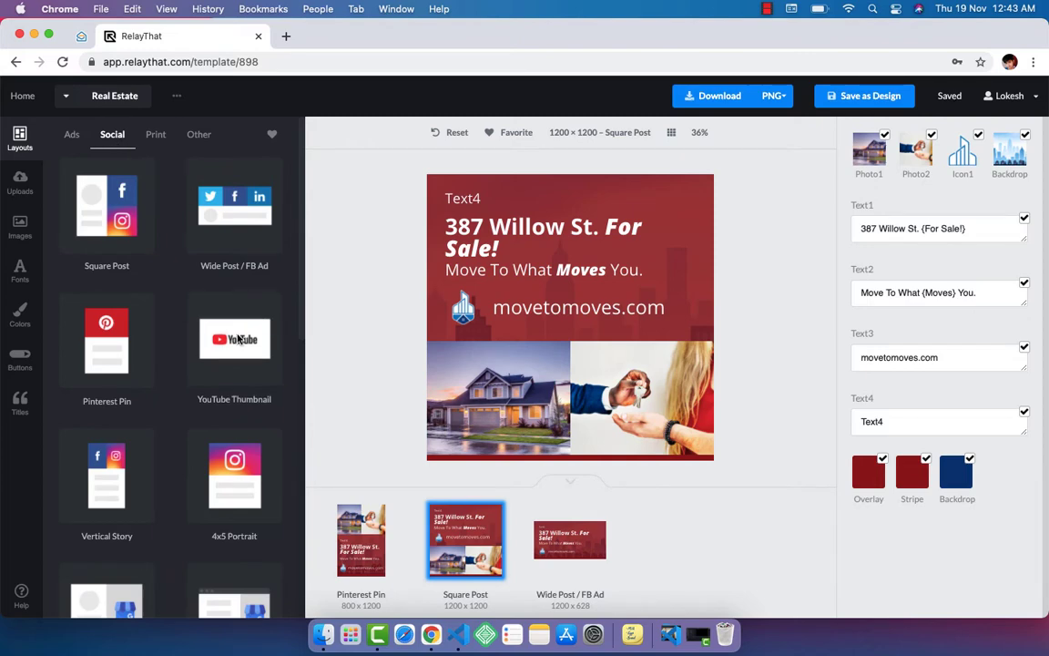
left_click(239, 335)
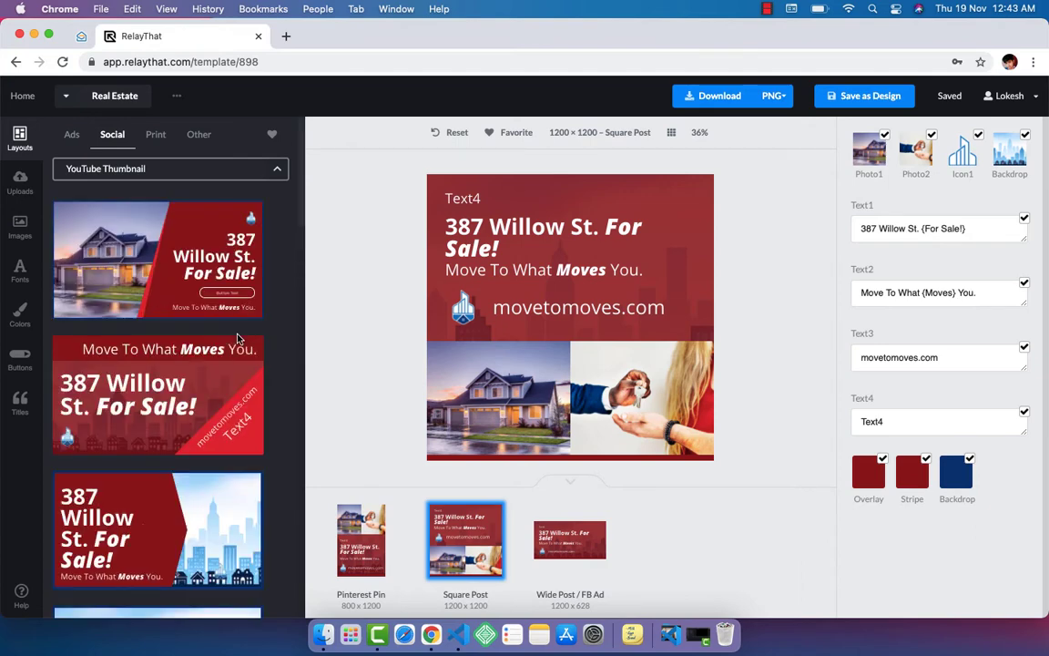
scroll(239, 339, "down", 6)
scroll(238, 339, "down", 10)
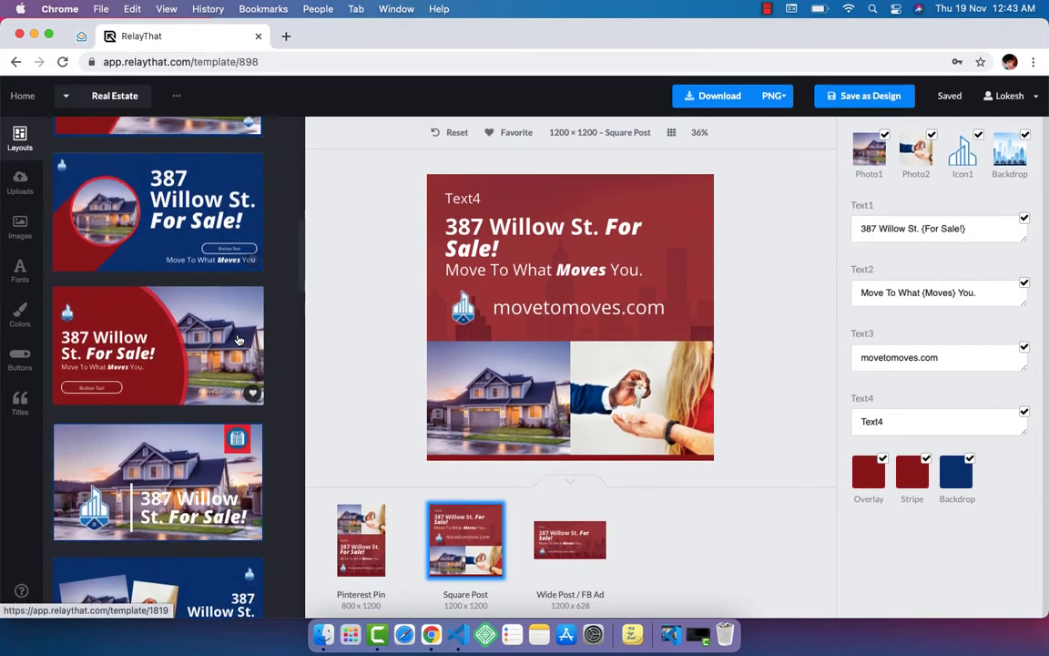
scroll(238, 339, "down", 3)
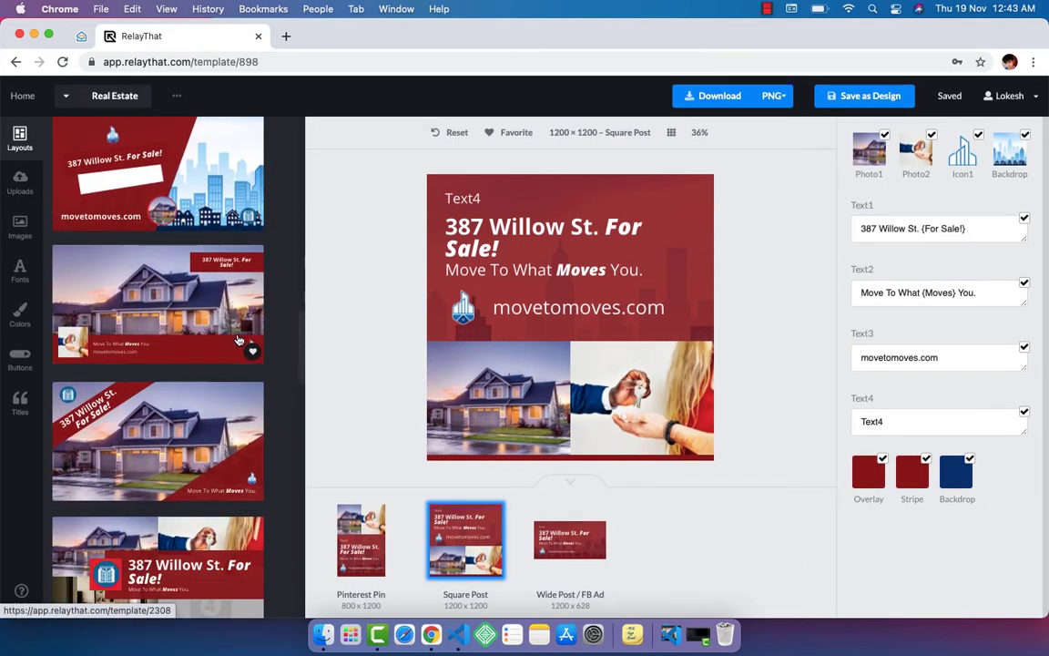
scroll(238, 339, "down", 2)
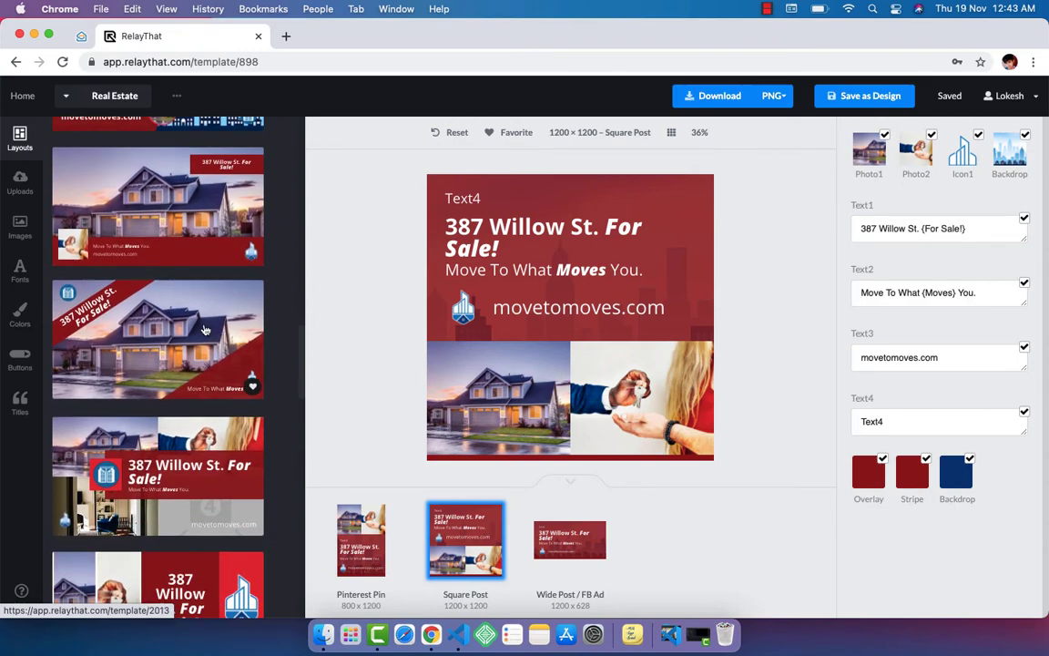
left_click(205, 330)
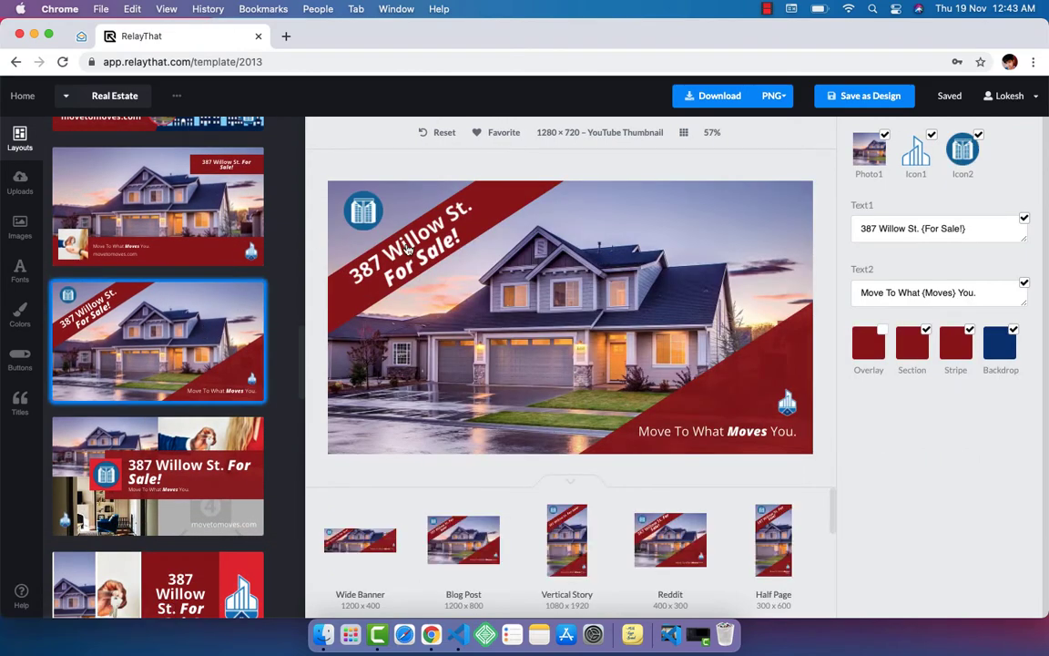
Look through the icon effects and free stock photos, then select the round building icon to view its image effects
scroll(151, 215, "up", 10)
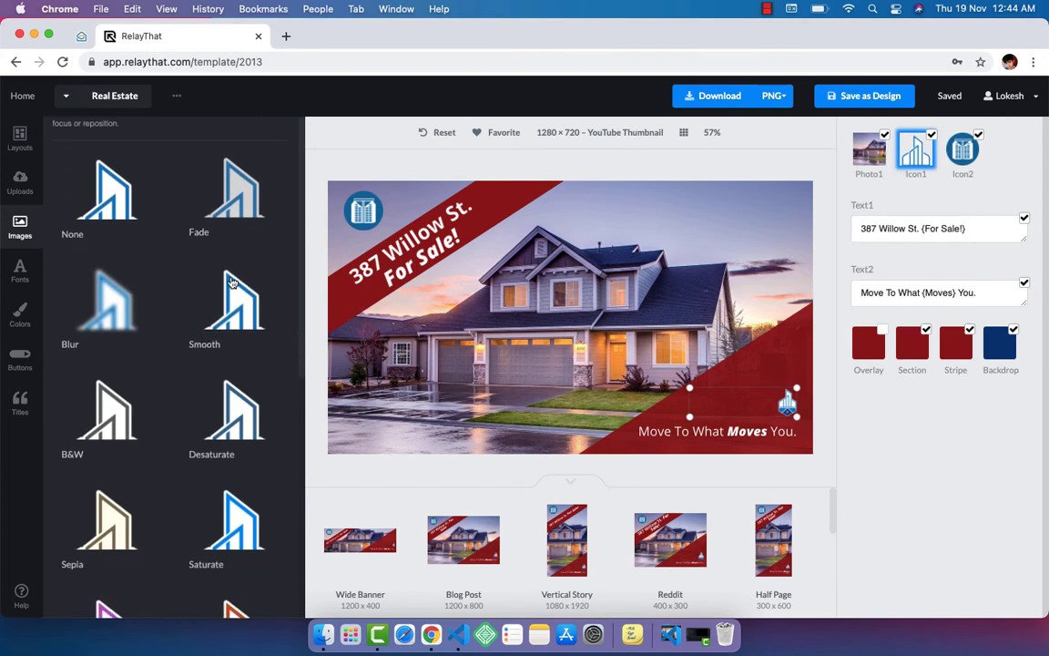
left_click(90, 134)
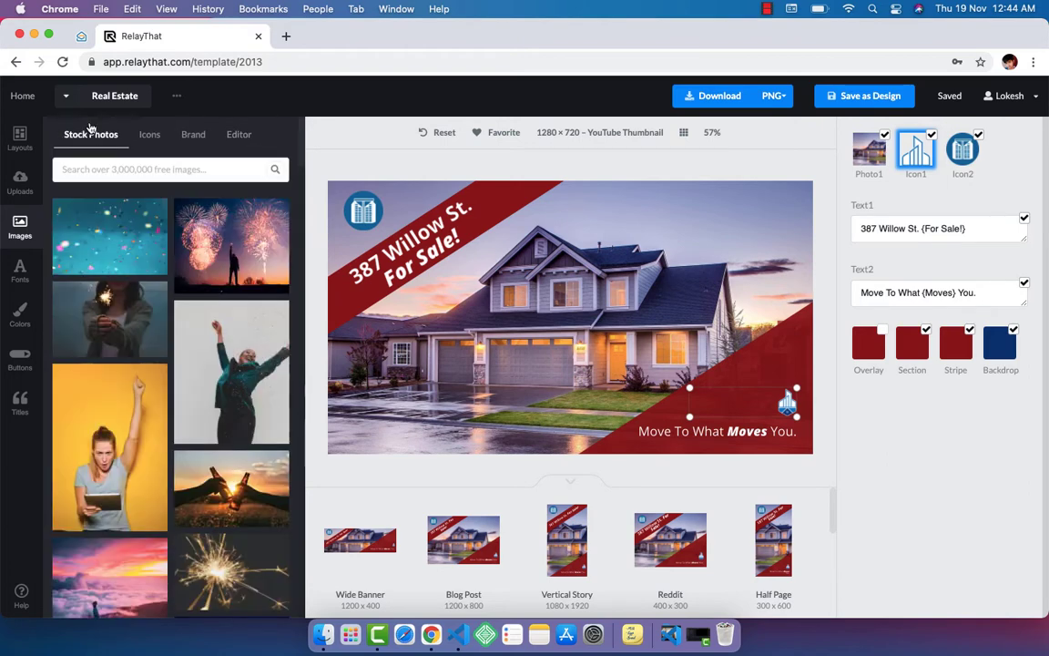
scroll(209, 288, "down", 1)
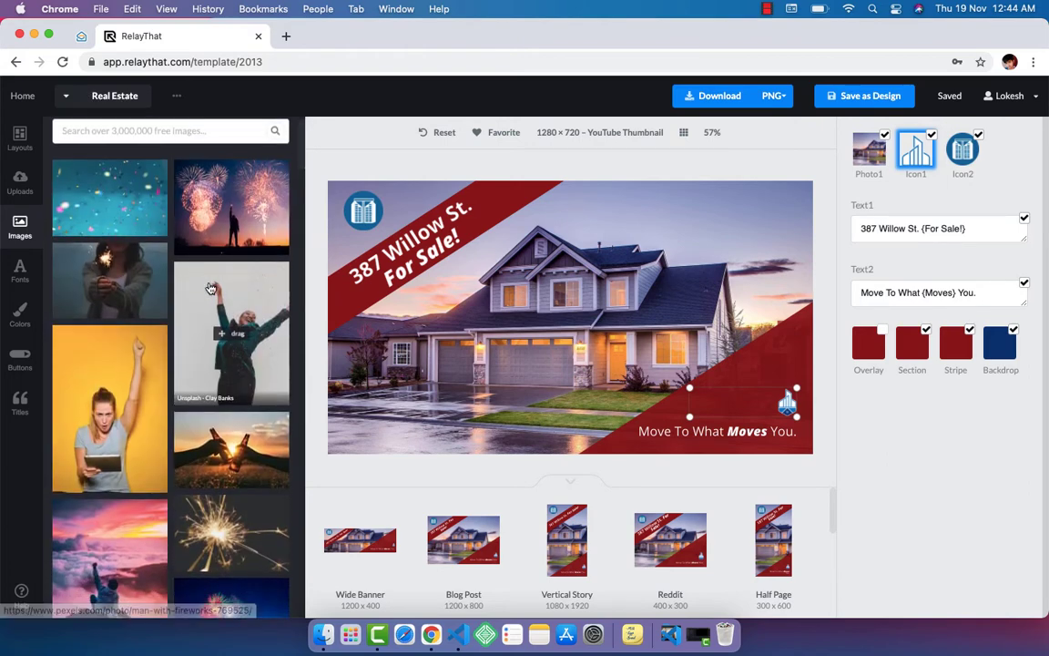
scroll(210, 288, "up", 1)
left_click(356, 208)
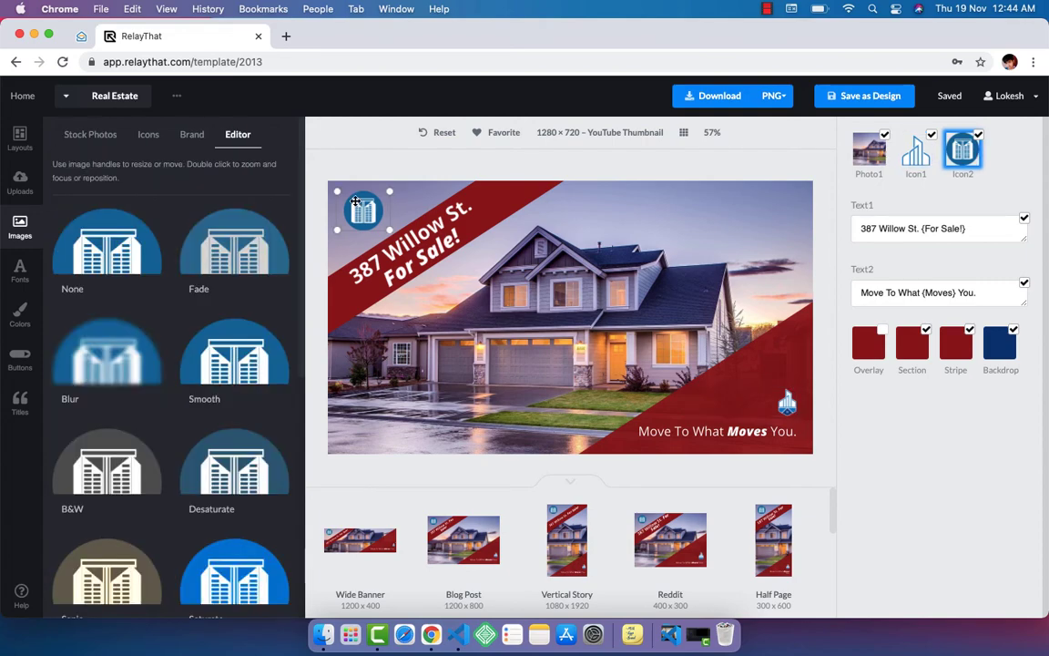
Examine the available Wide Skyscraper ad layouts for the real estate design
left_click(20, 137)
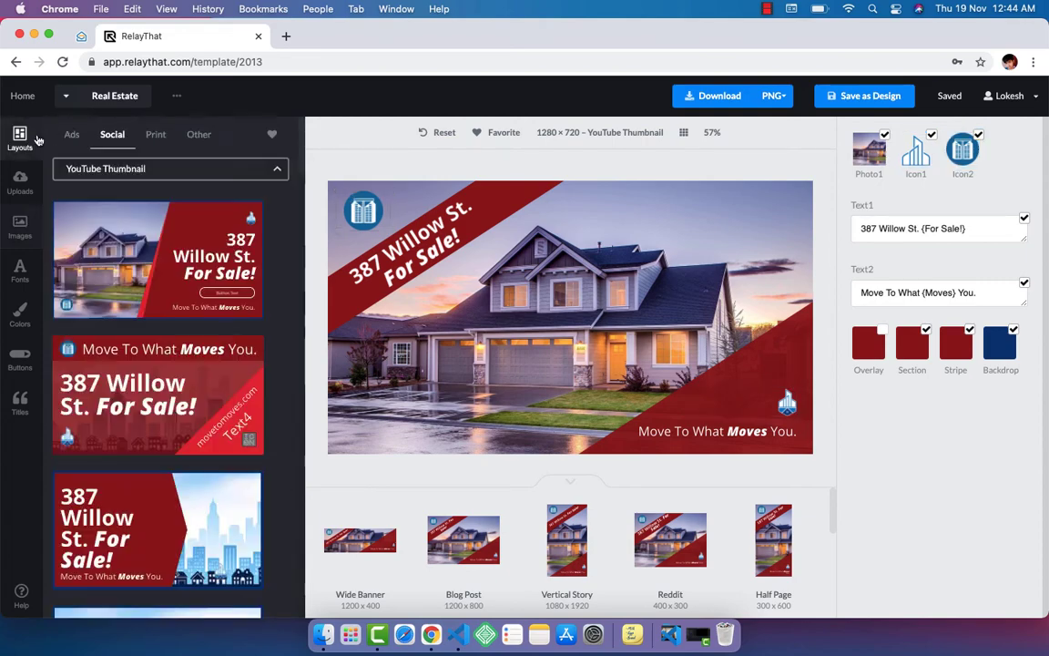
left_click(72, 137)
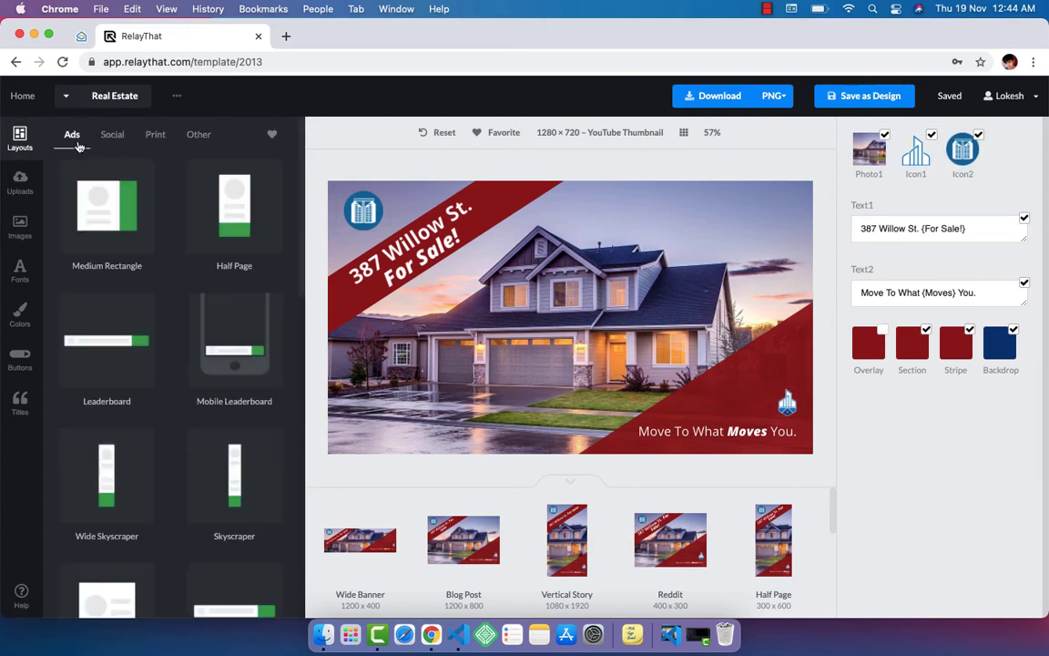
scroll(159, 265, "down", 2)
left_click(118, 388)
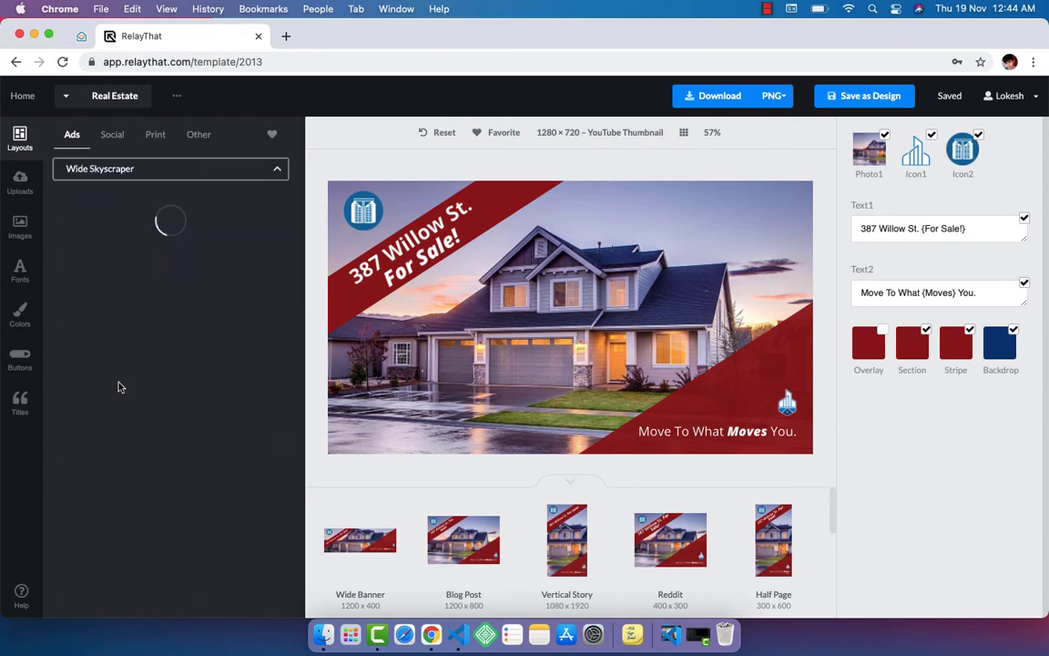
scroll(189, 277, "down", 3)
scroll(190, 278, "down", 8)
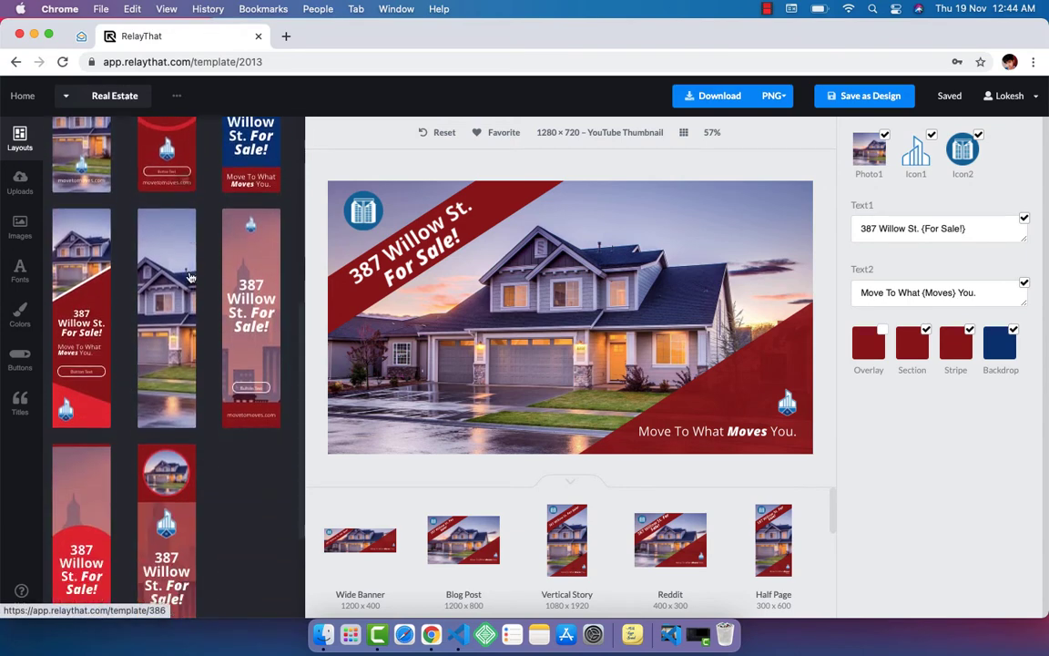
scroll(190, 278, "up", 11)
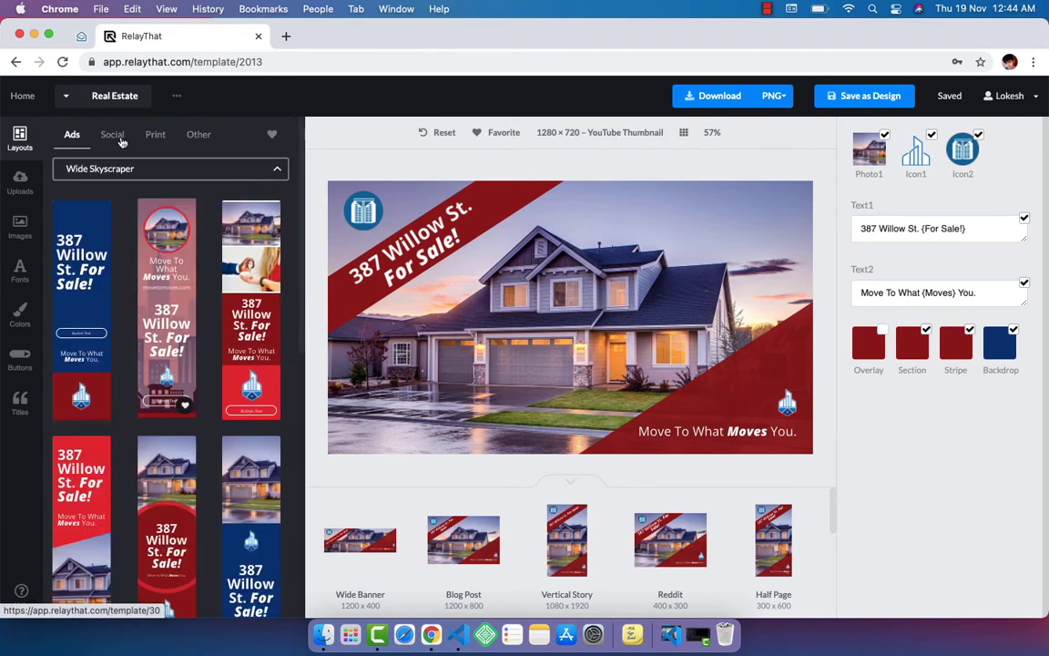
Return to the ad formats and examine the available Billboard layouts
left_click(71, 168)
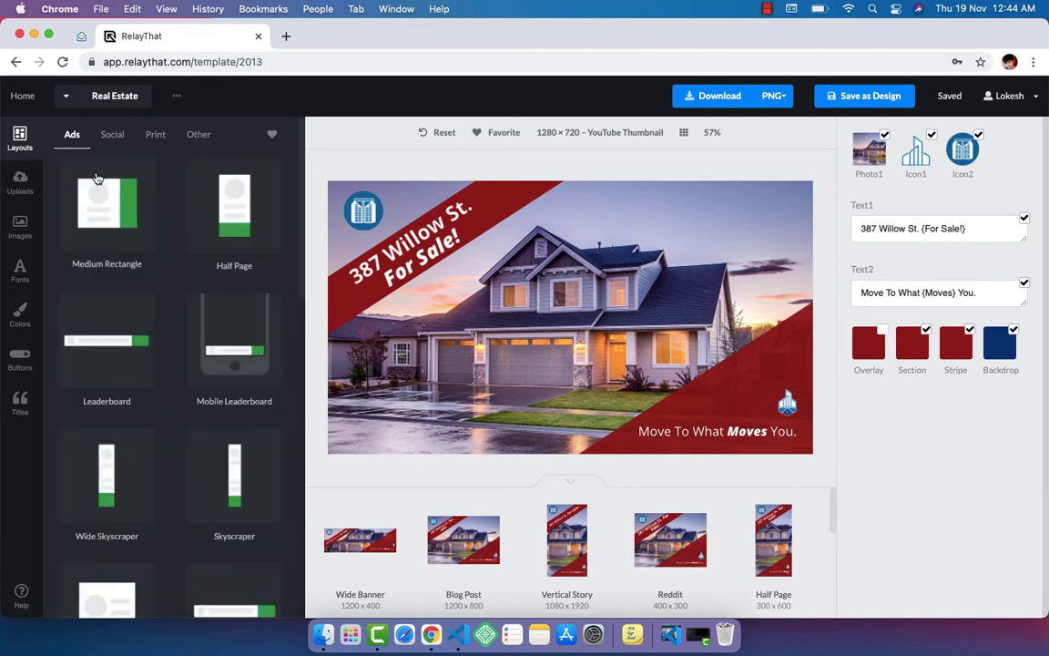
scroll(178, 364, "down", 5)
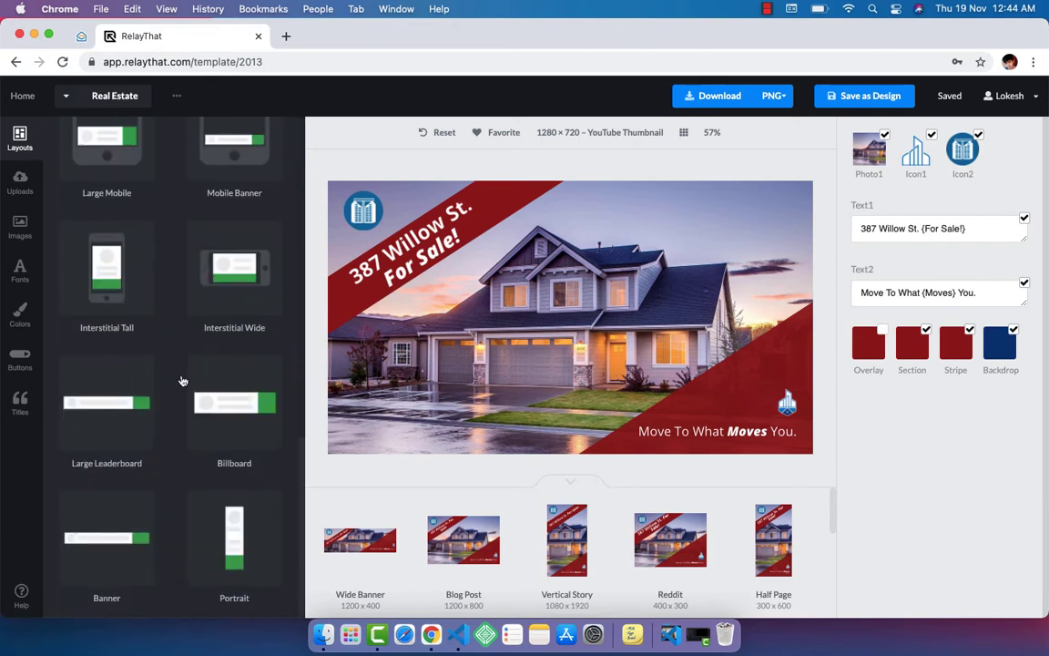
left_click(221, 415)
scroll(210, 391, "down", 4)
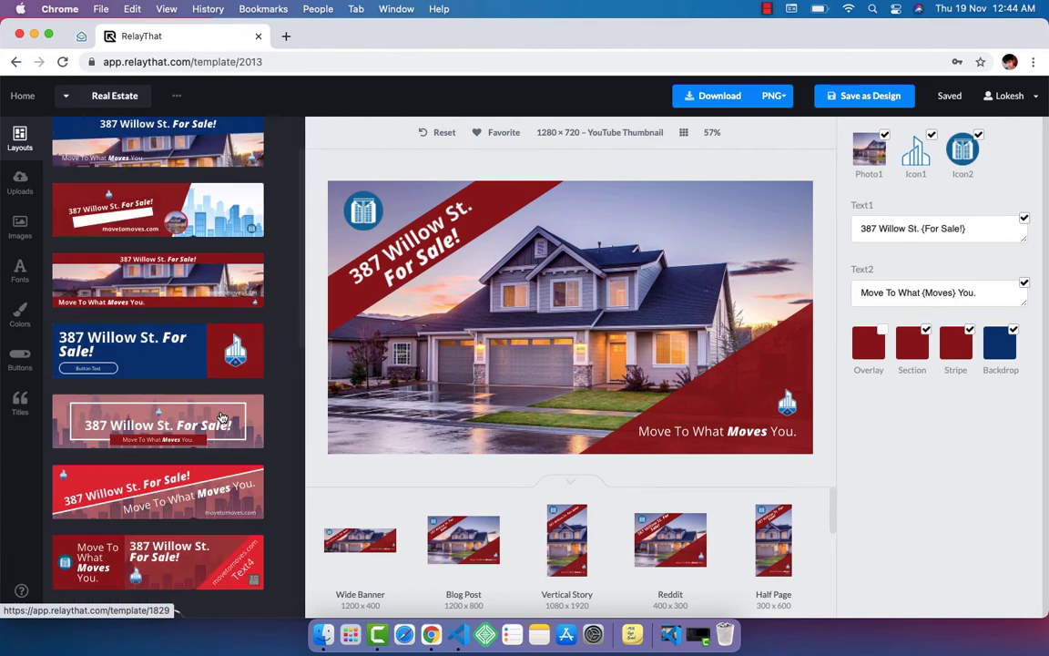
scroll(198, 369, "up", 5)
Look through the social media formats and view the IGTV Cover layouts
left_click(117, 135)
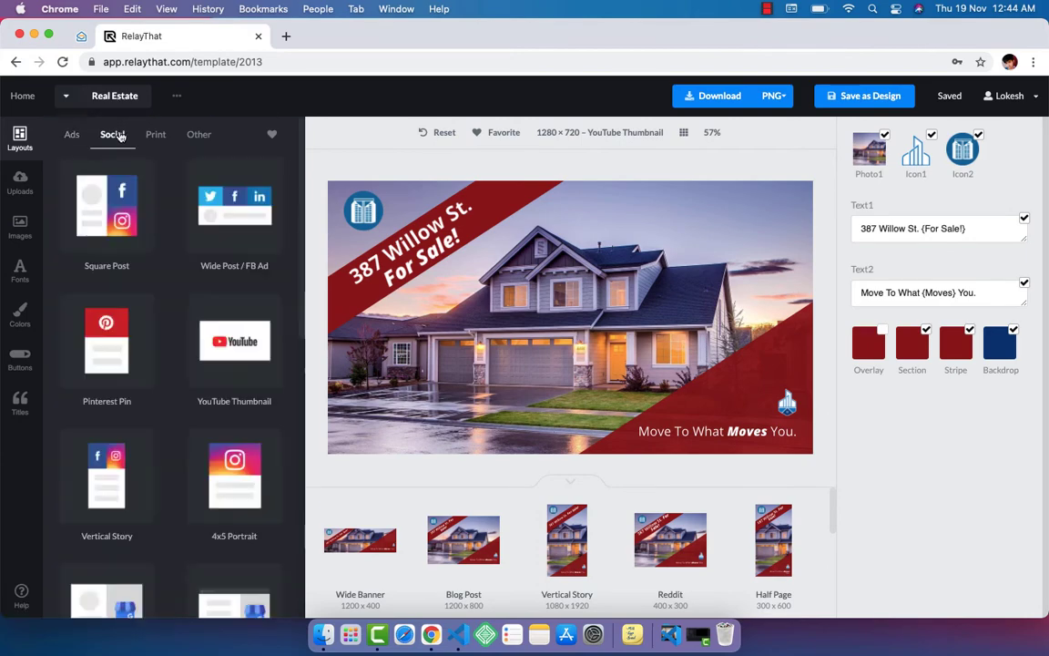
scroll(159, 364, "down", 3)
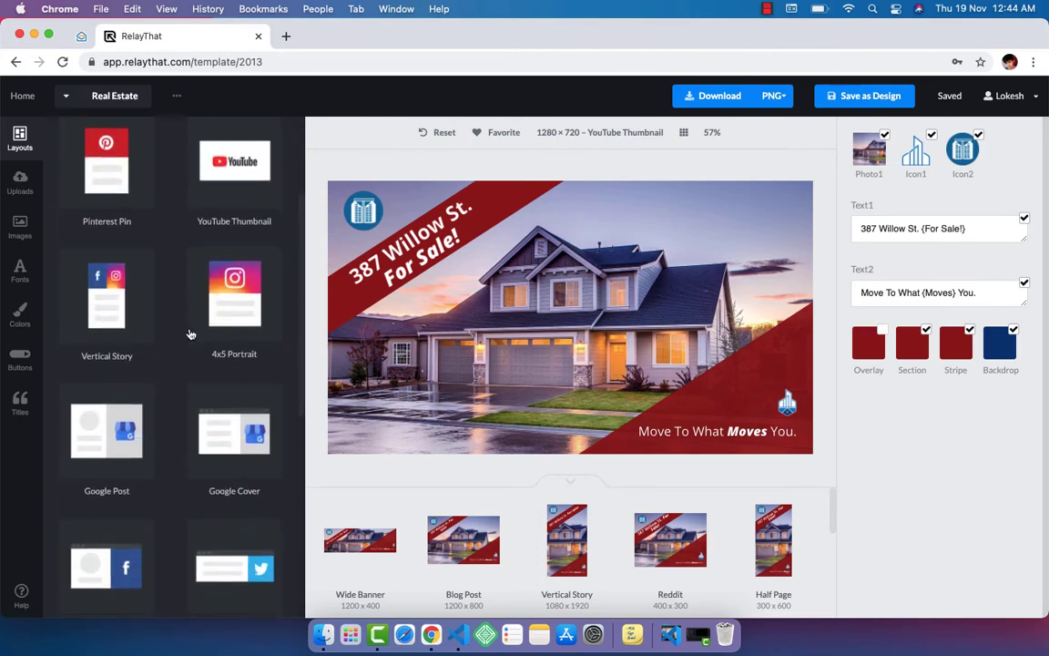
scroll(191, 333, "down", 4)
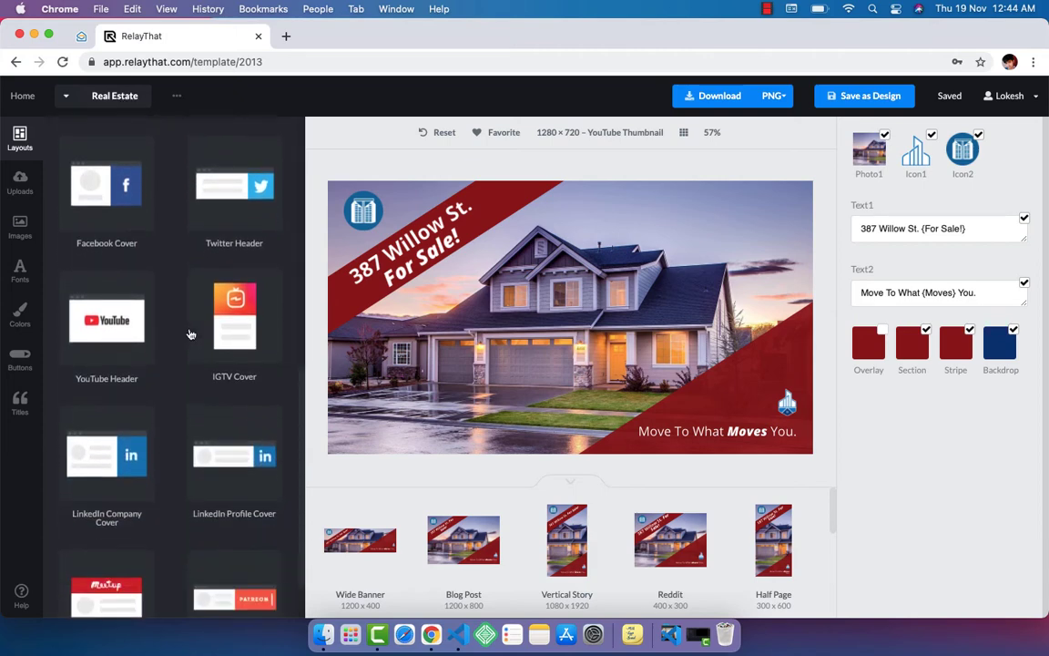
left_click(259, 322)
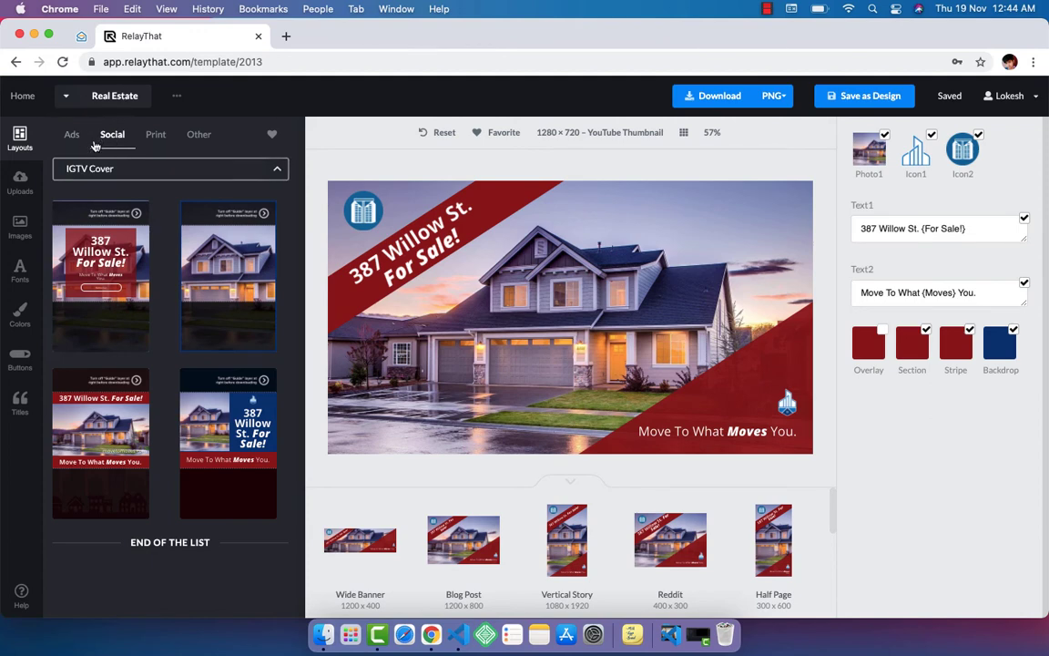
Apply the Facebook Cover layout with a slanted headline and a row of tilted photos, after trying the circular-photo one
left_click(105, 132)
scroll(143, 370, "down", 5)
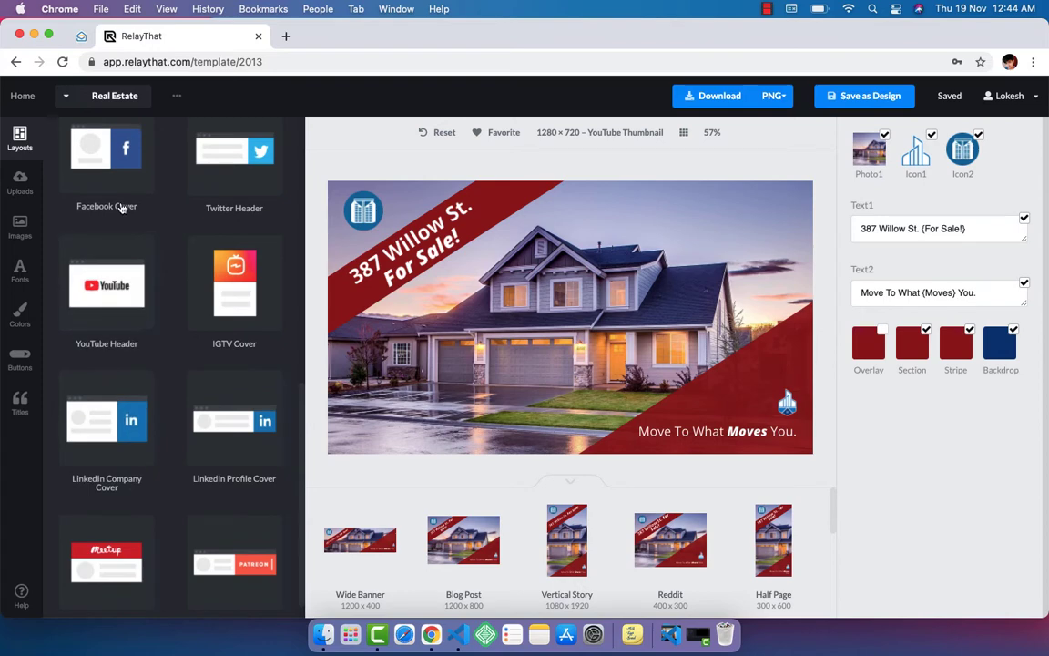
left_click(120, 206)
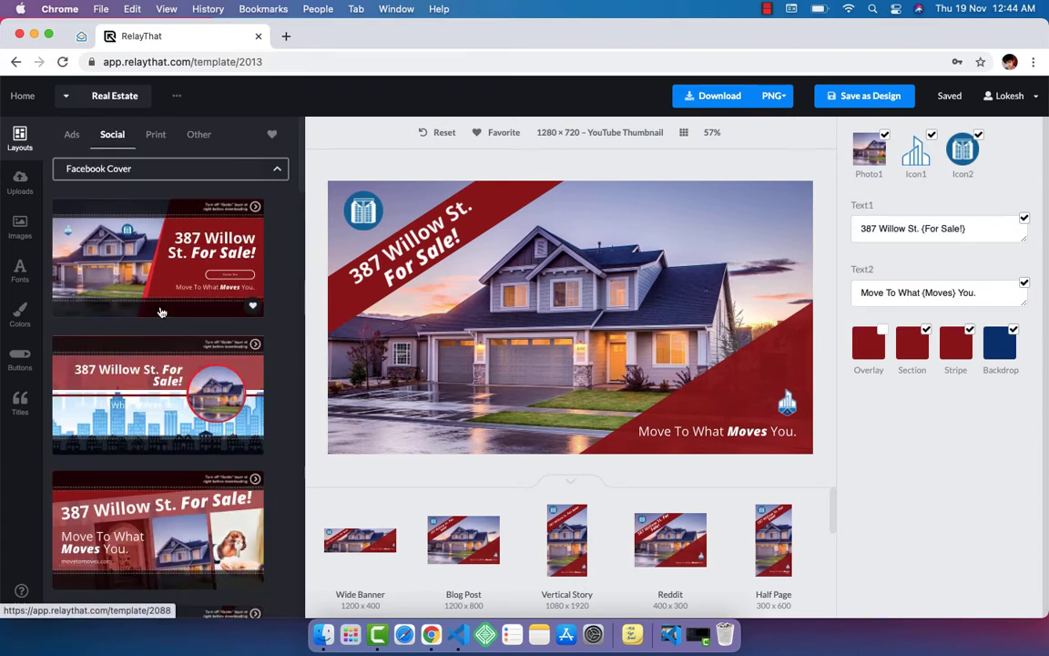
left_click(160, 383)
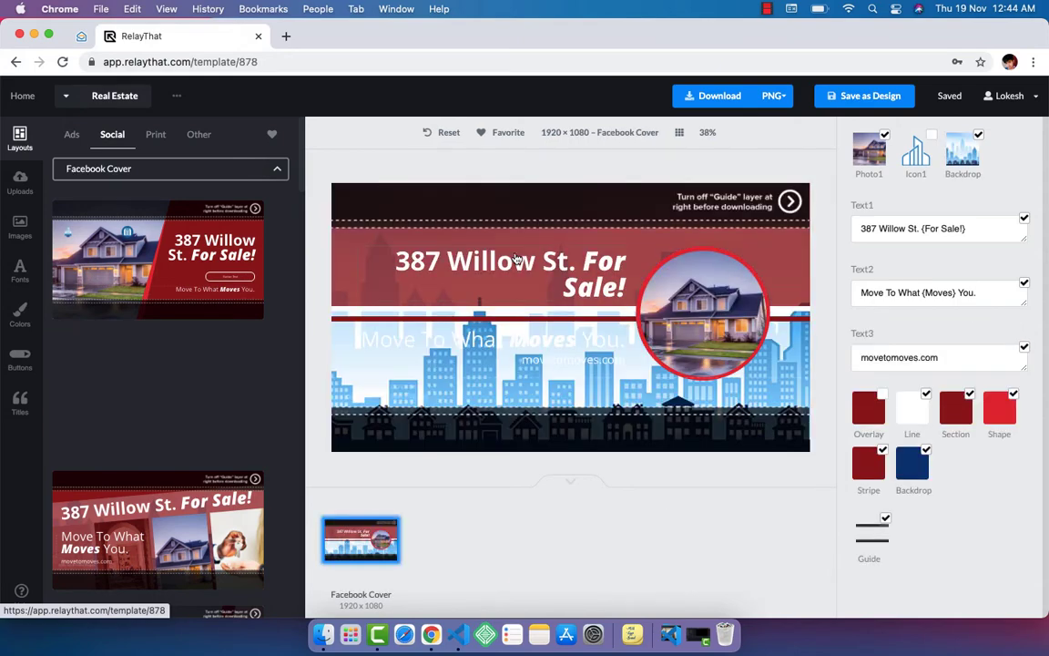
left_click(176, 552)
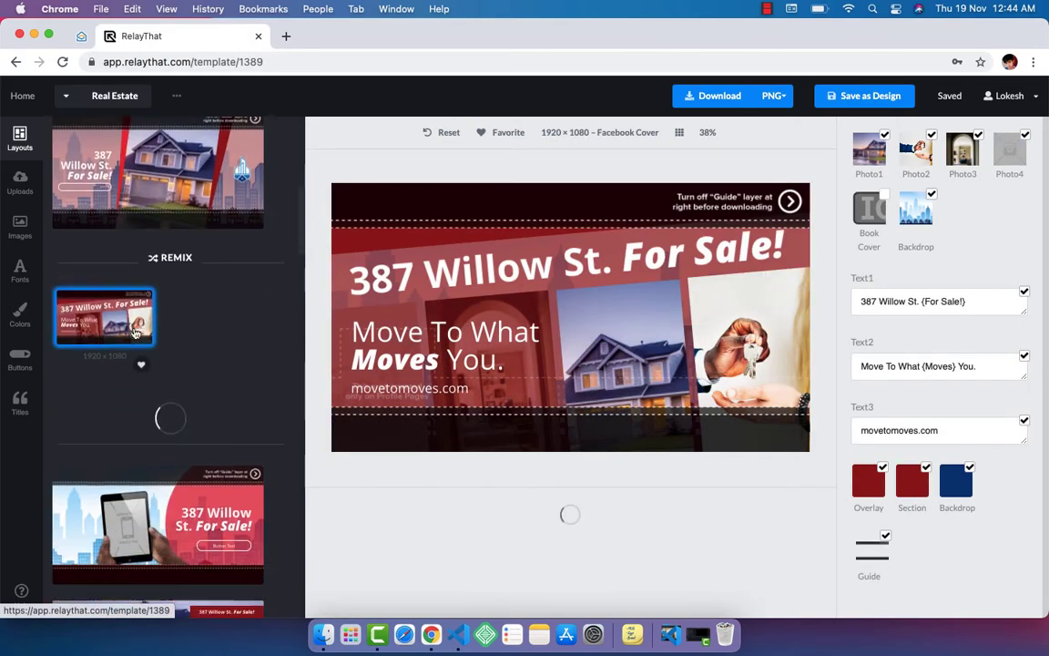
Look at the format choices in the Print and Ads layout categories
left_click(144, 132)
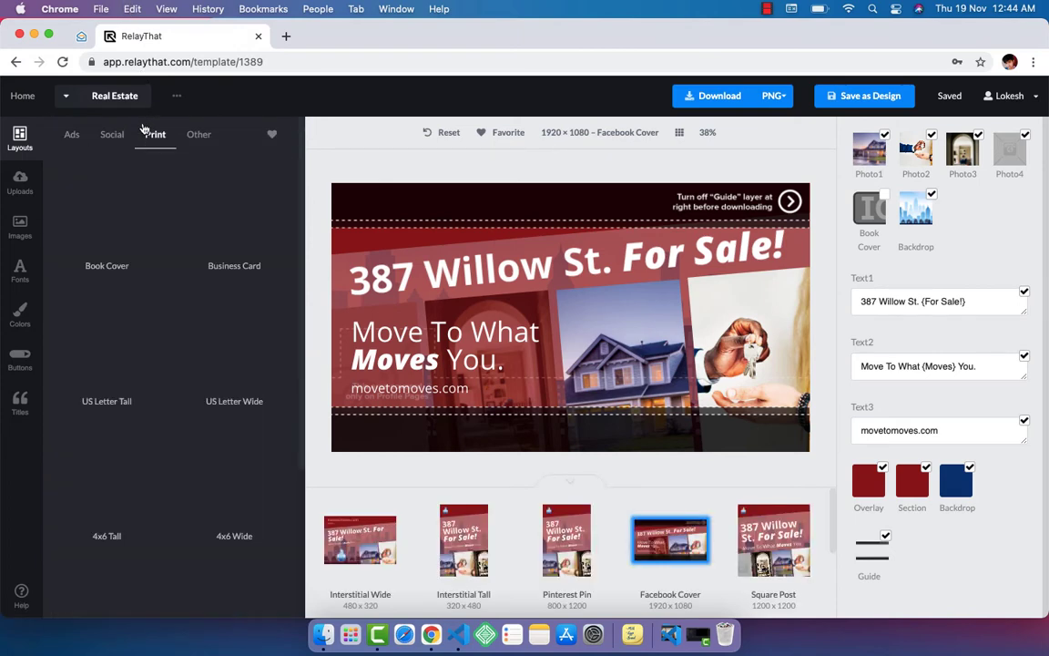
left_click(71, 134)
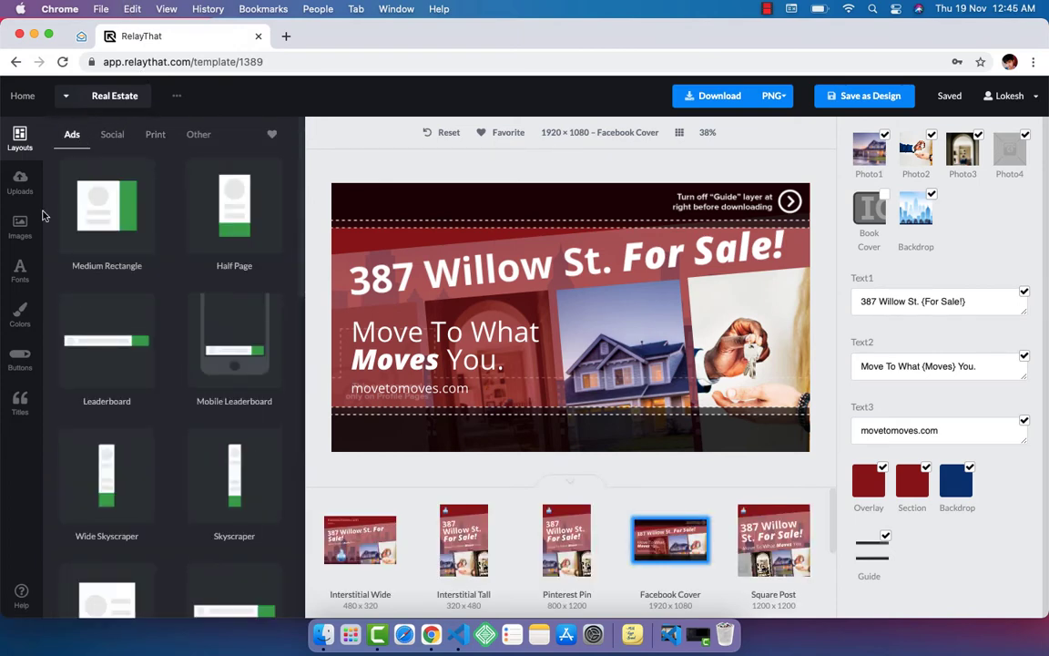
Switch to the Investing brand and apply the Square Post layout with a full-size photo, orange border and headline beside the logo
left_click(108, 104)
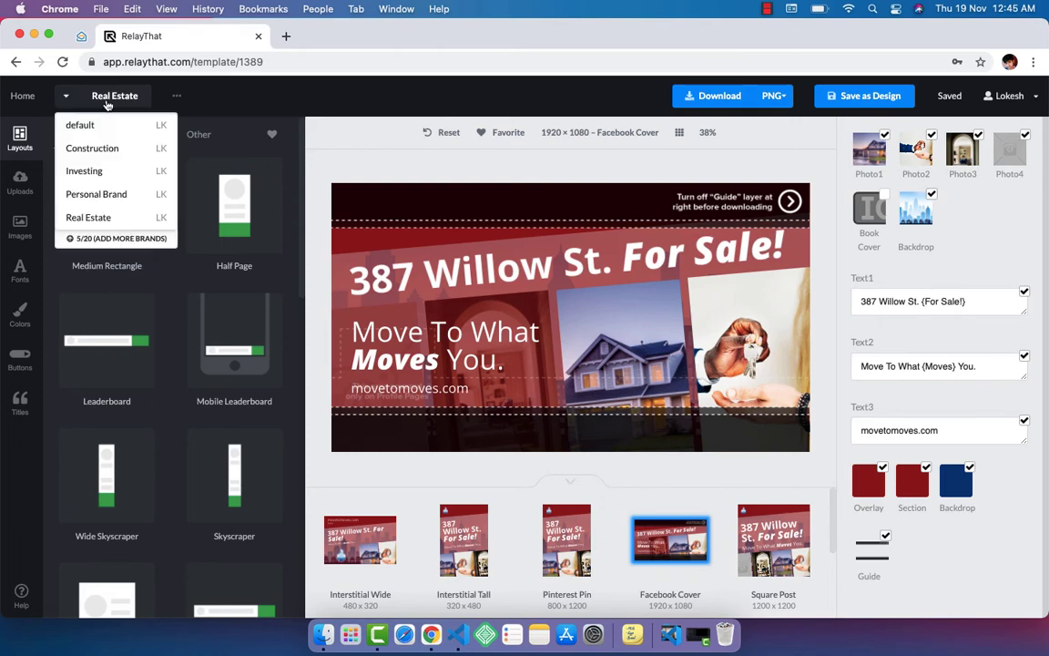
left_click(111, 186)
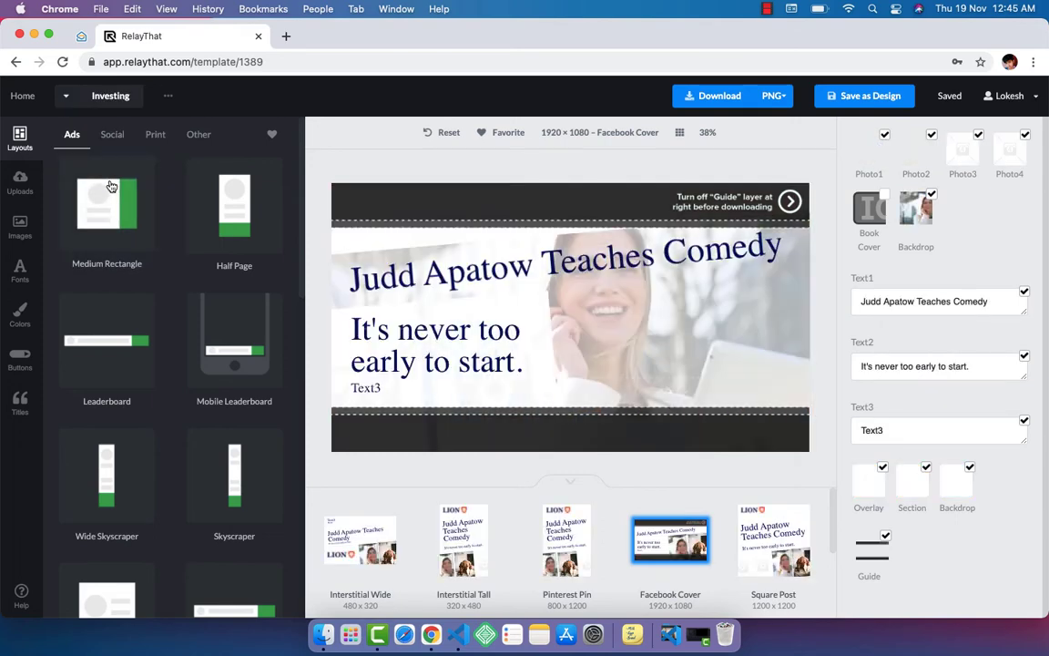
left_click(112, 133)
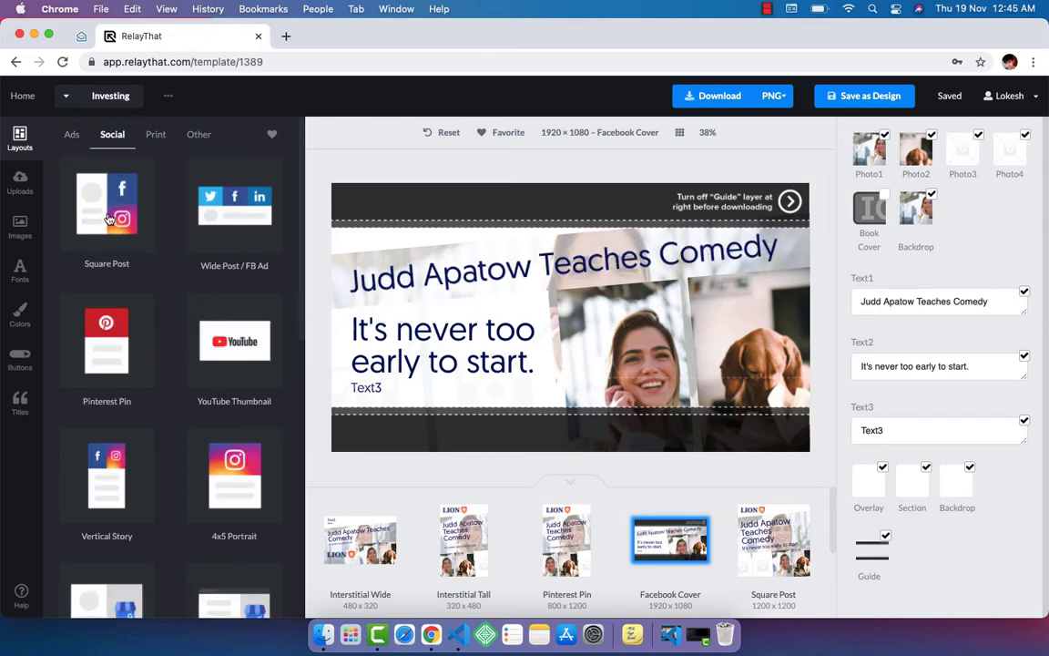
left_click(108, 218)
scroll(202, 351, "down", 5)
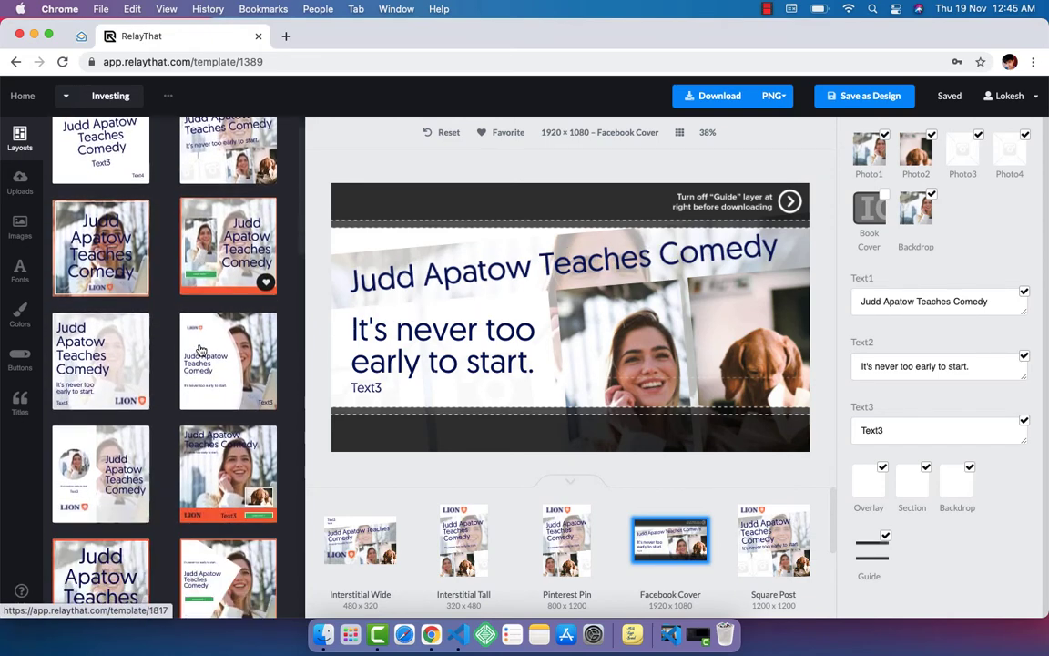
scroll(202, 351, "down", 3)
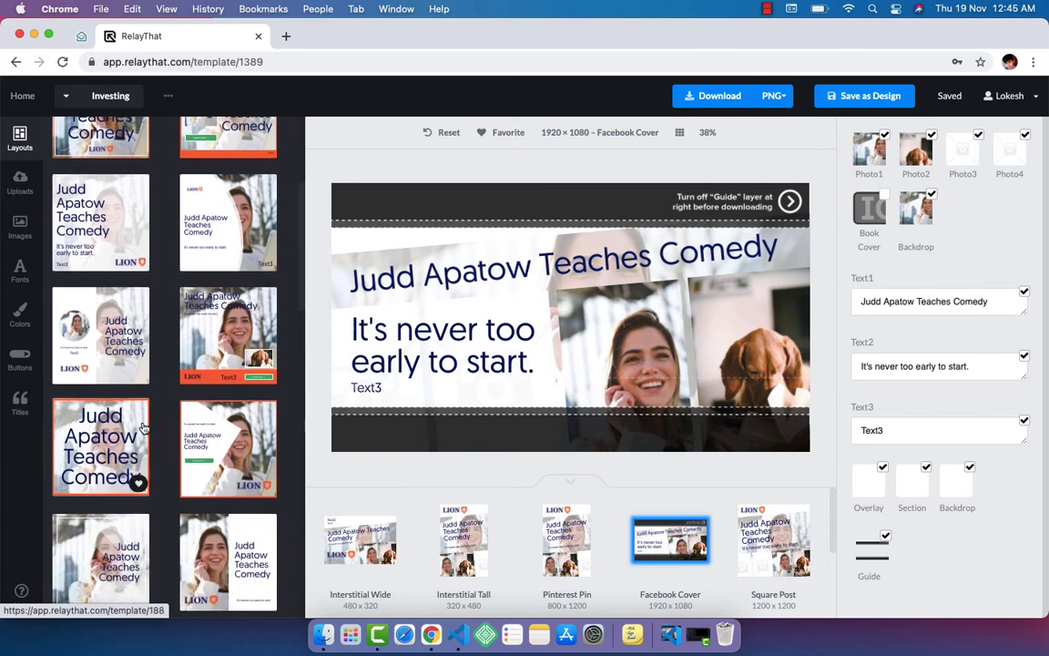
scroll(146, 382, "down", 6)
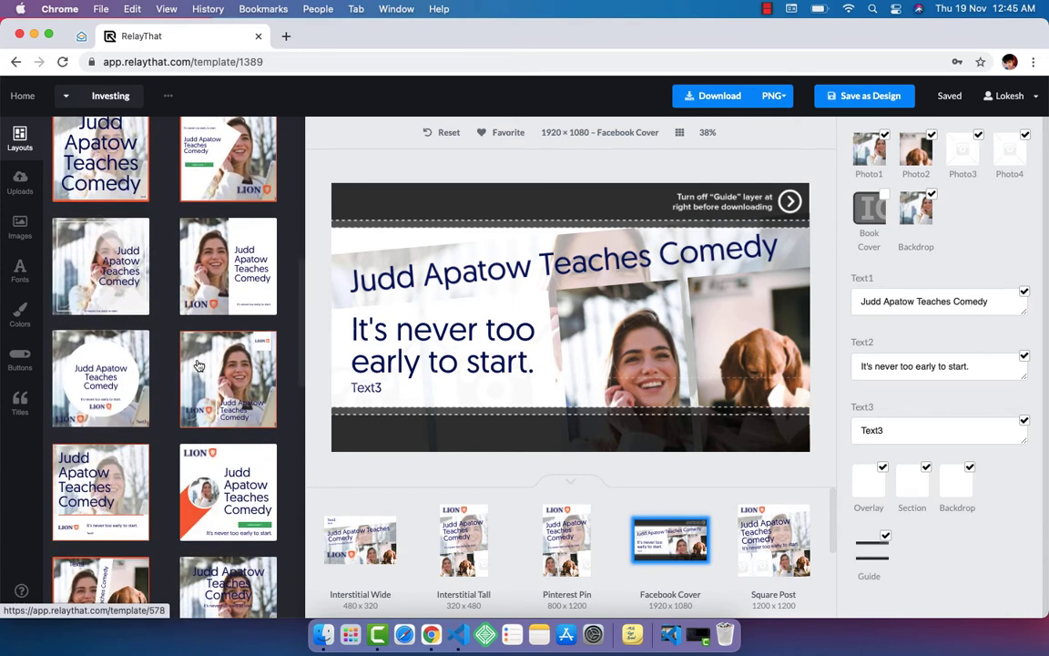
left_click(199, 366)
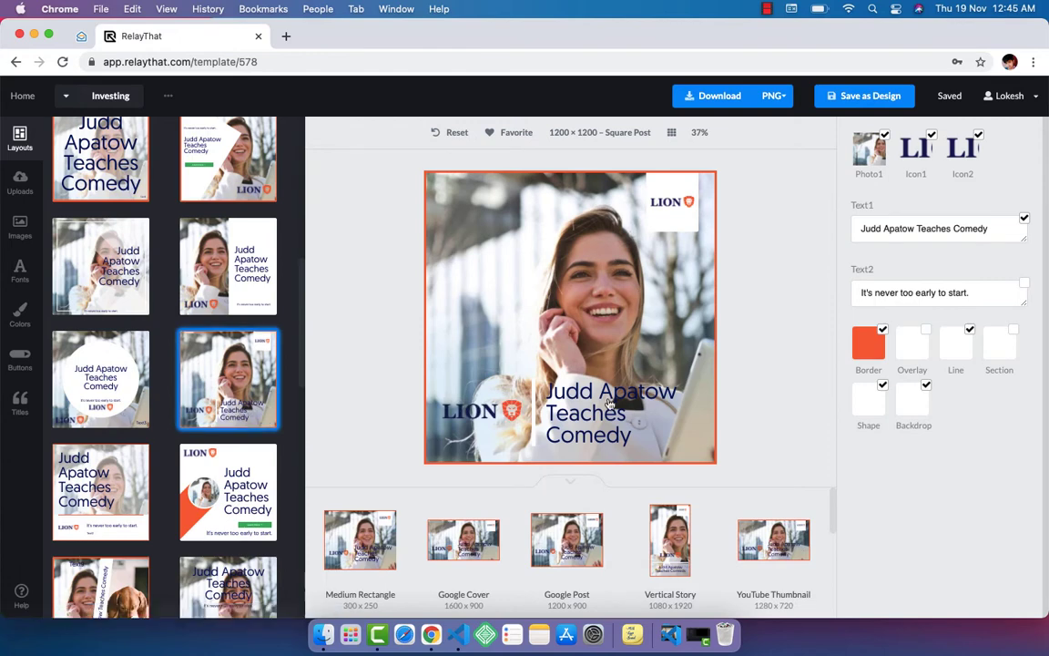
Replace the headline on the square post with "Get Investment Consultancy Starting $199/-"
left_click(604, 407)
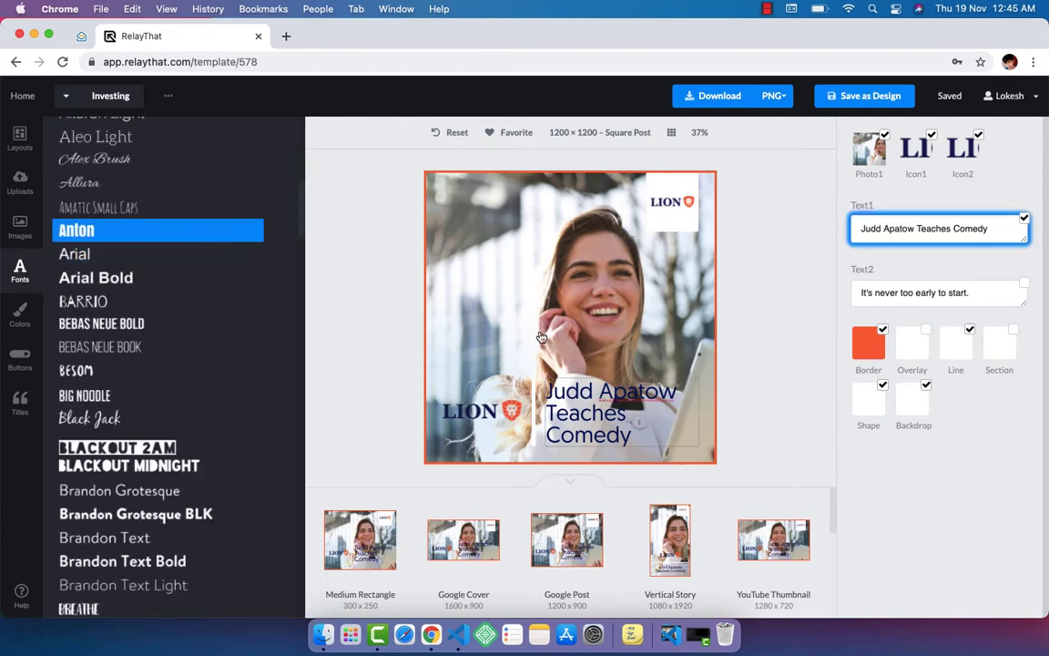
double_click(627, 414)
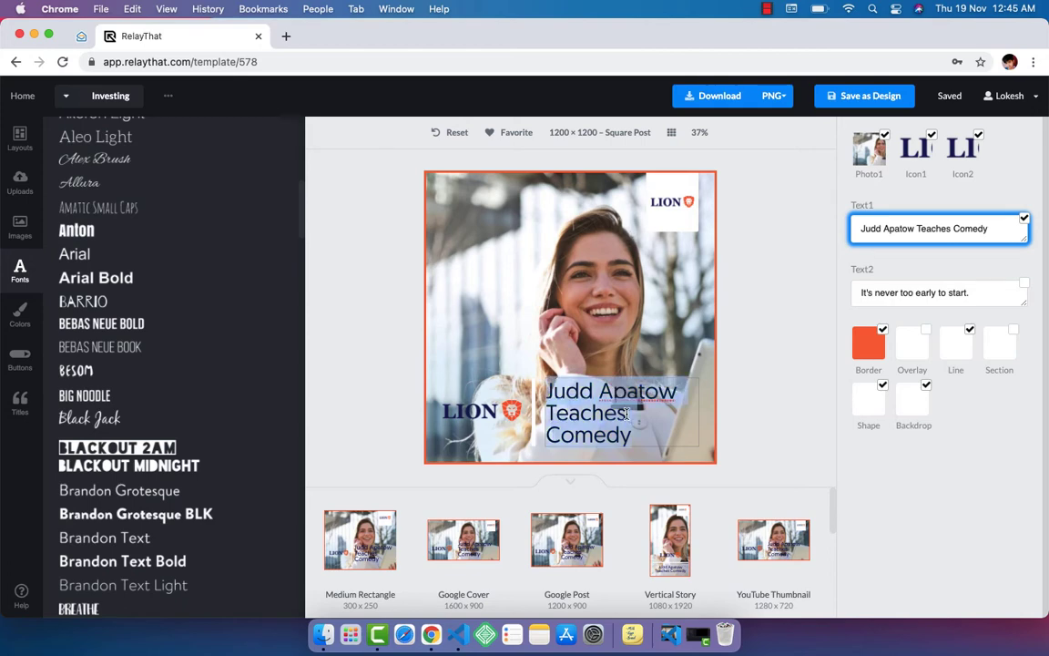
key("BackSpace")
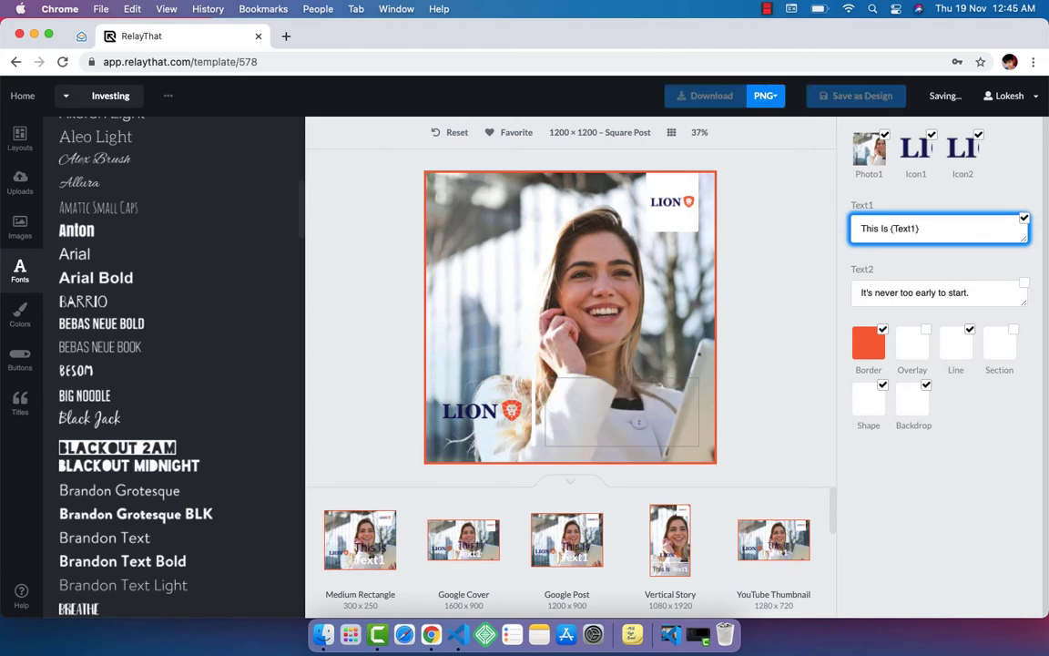
type("Get In")
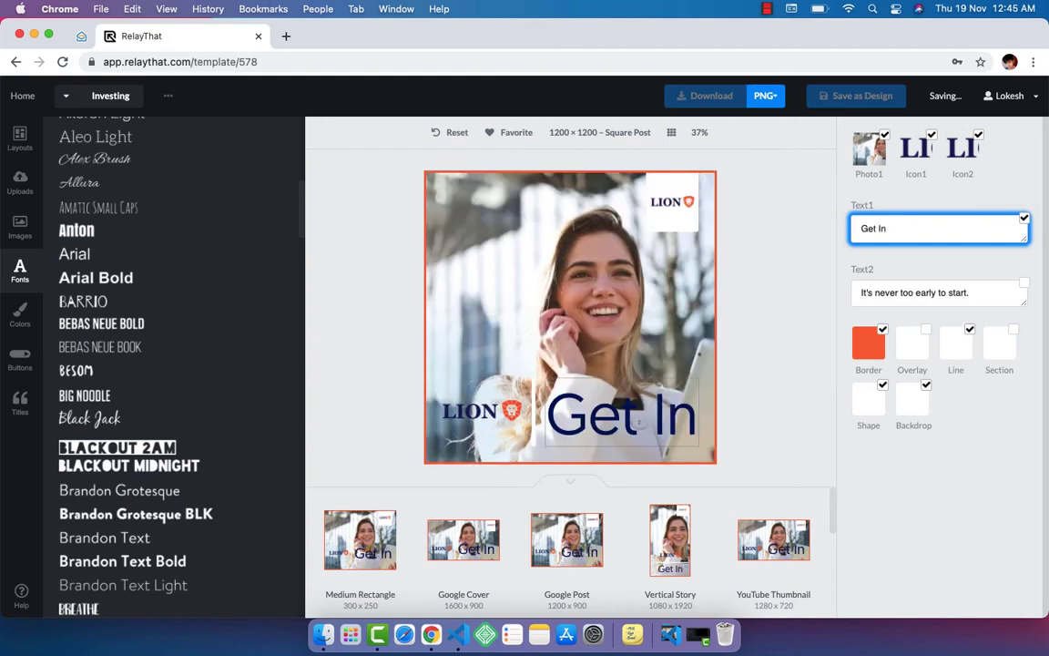
type("vest")
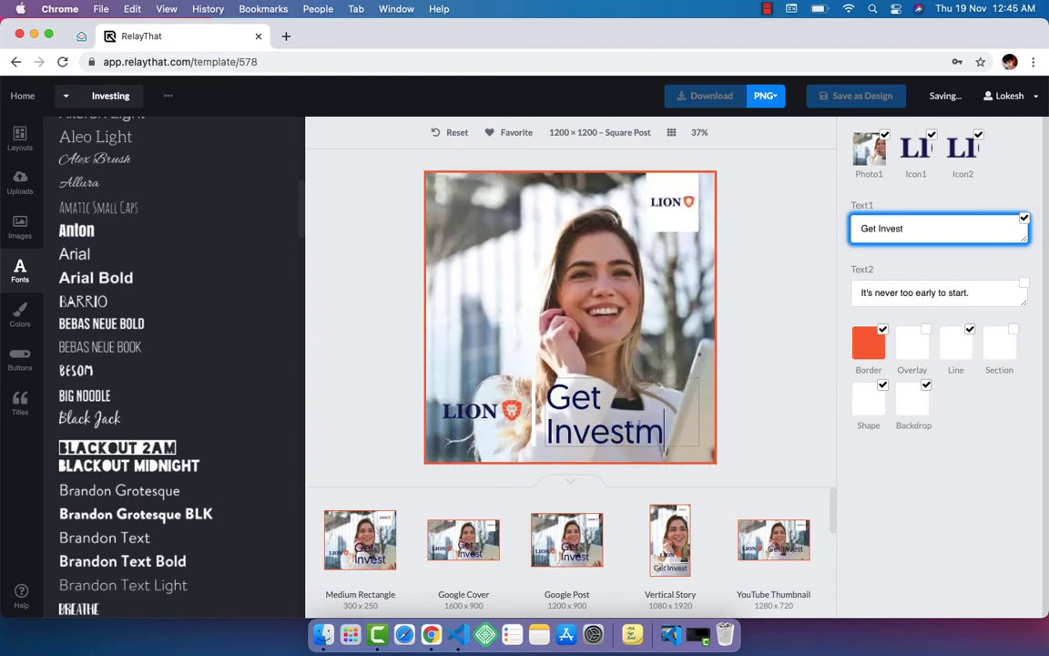
type("ment C")
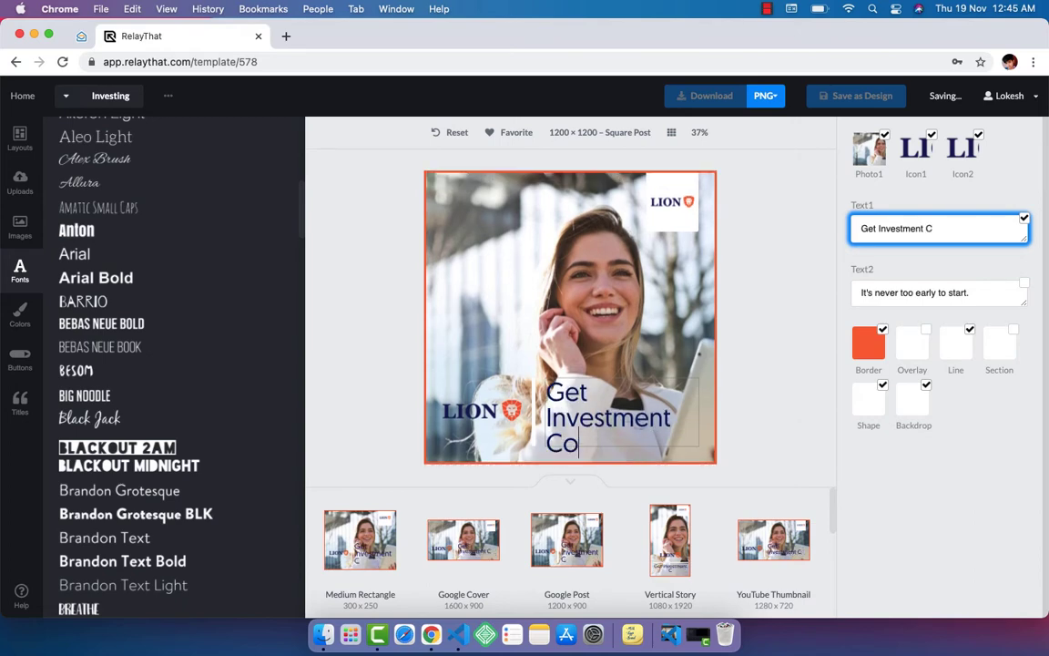
type("onsu")
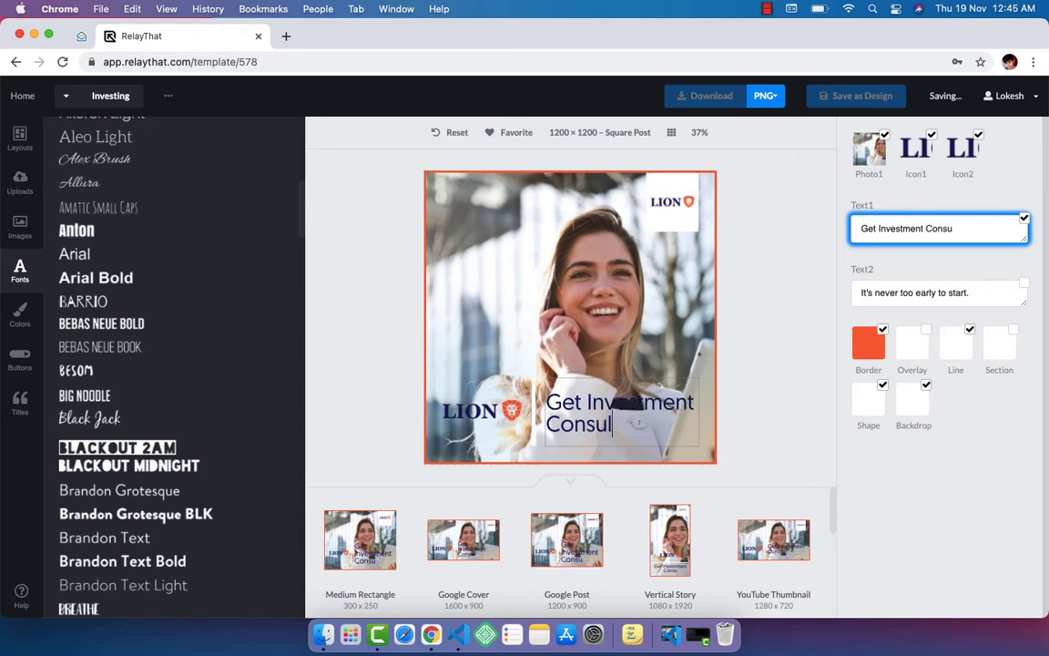
type("ltancy")
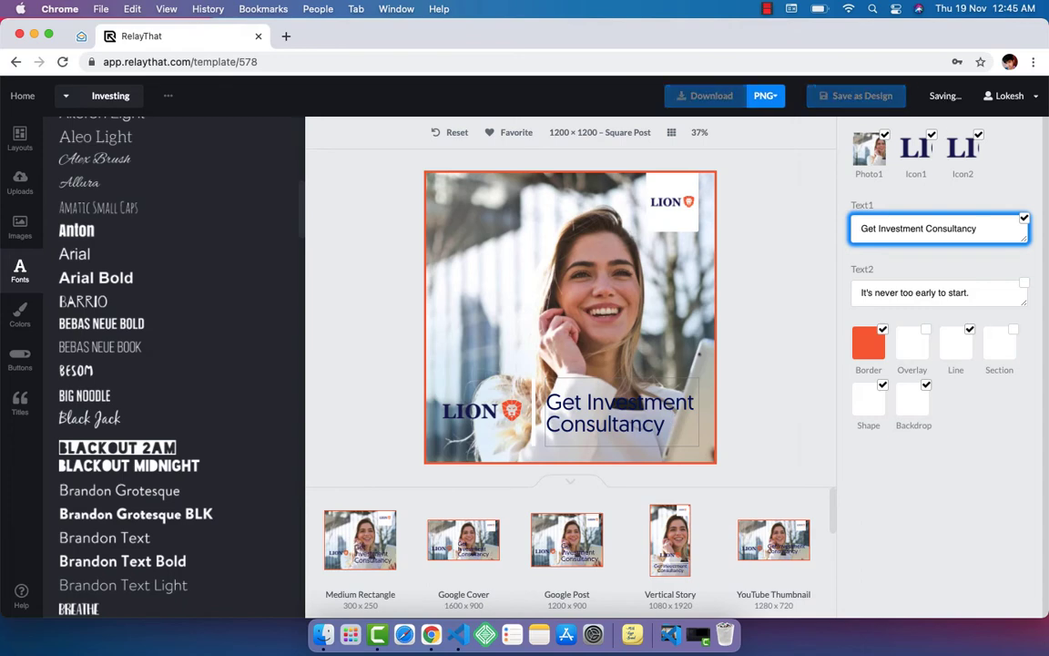
type(" St")
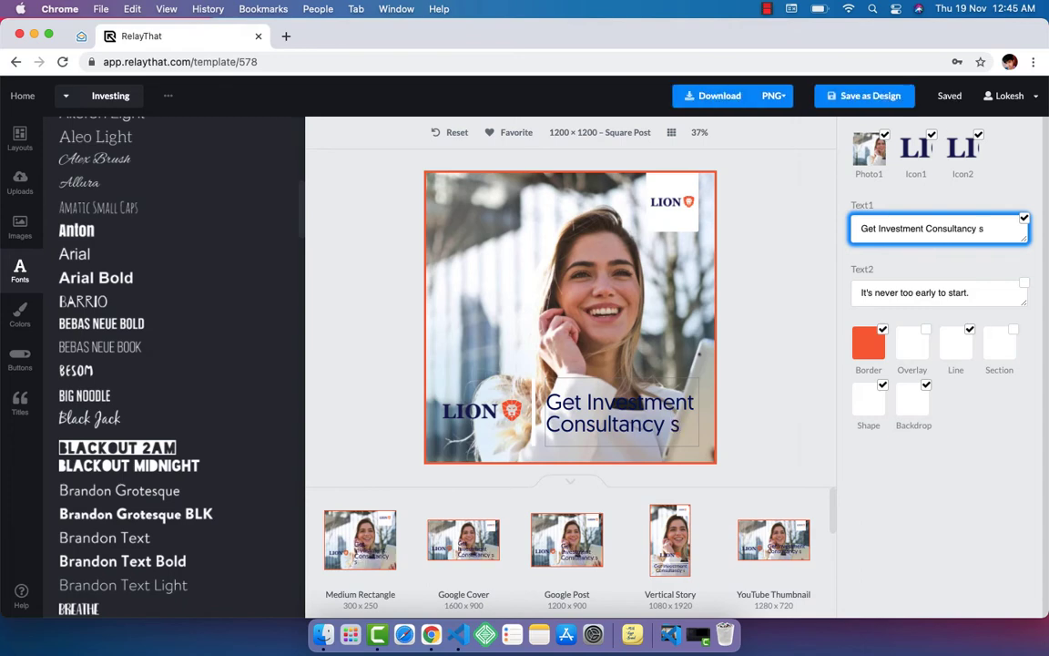
type("arting")
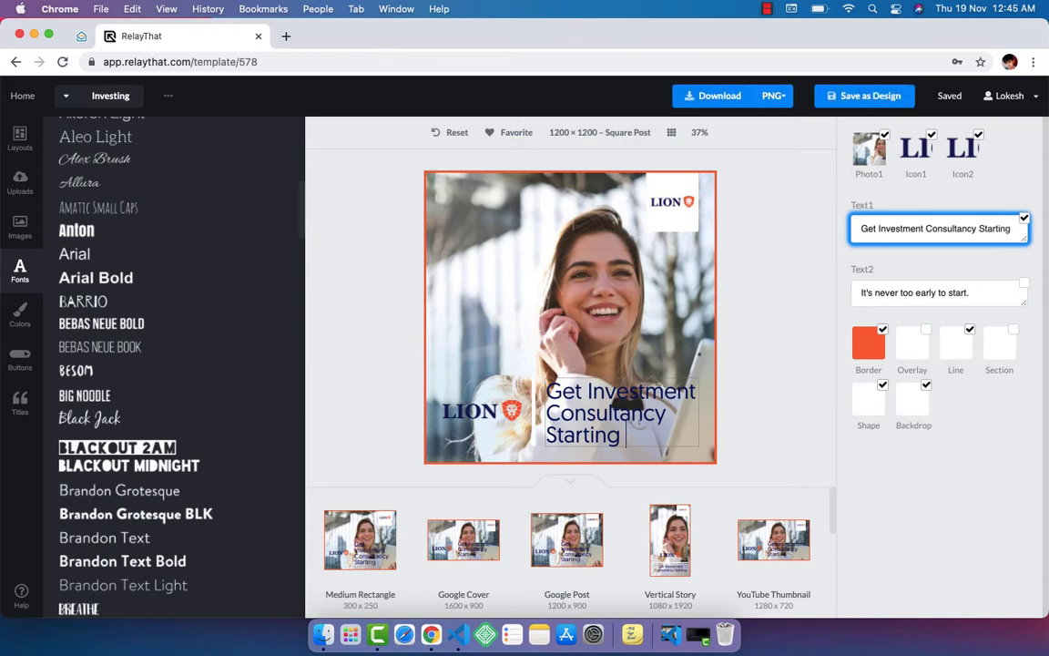
type(" $199")
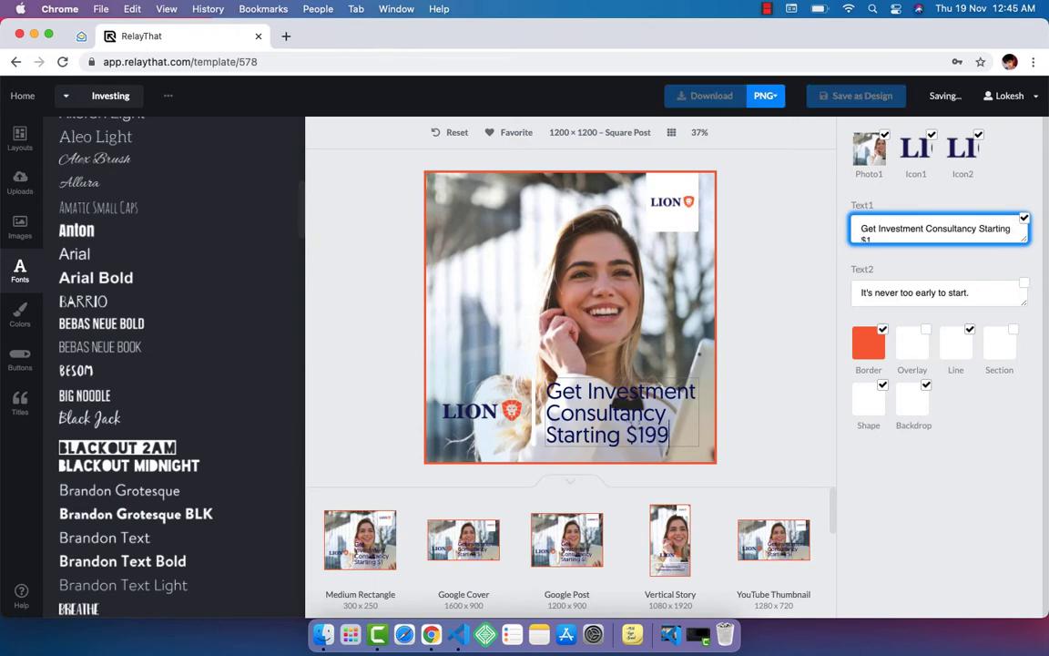
type("/-")
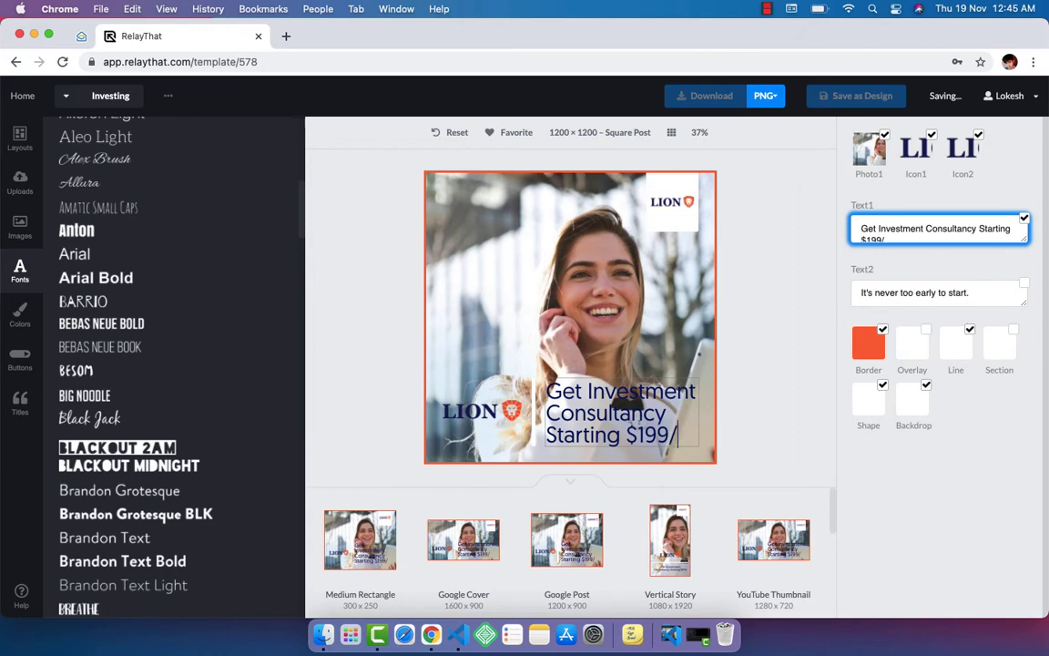
Look at the image editing options for the corner logo and the main photo
left_click(664, 214)
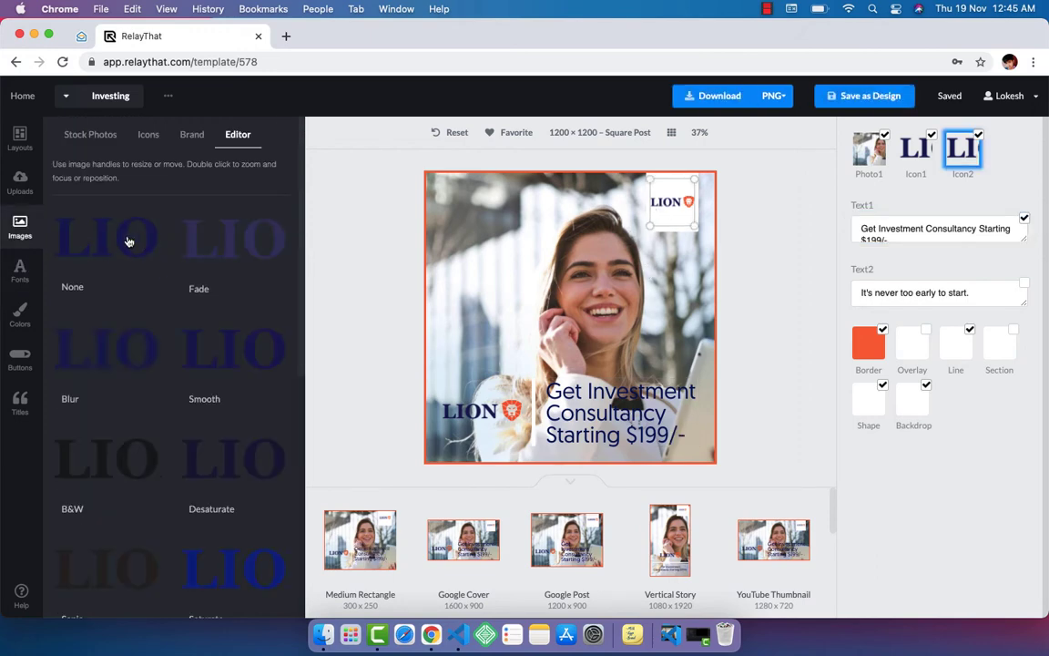
left_click(282, 213)
left_click(677, 292)
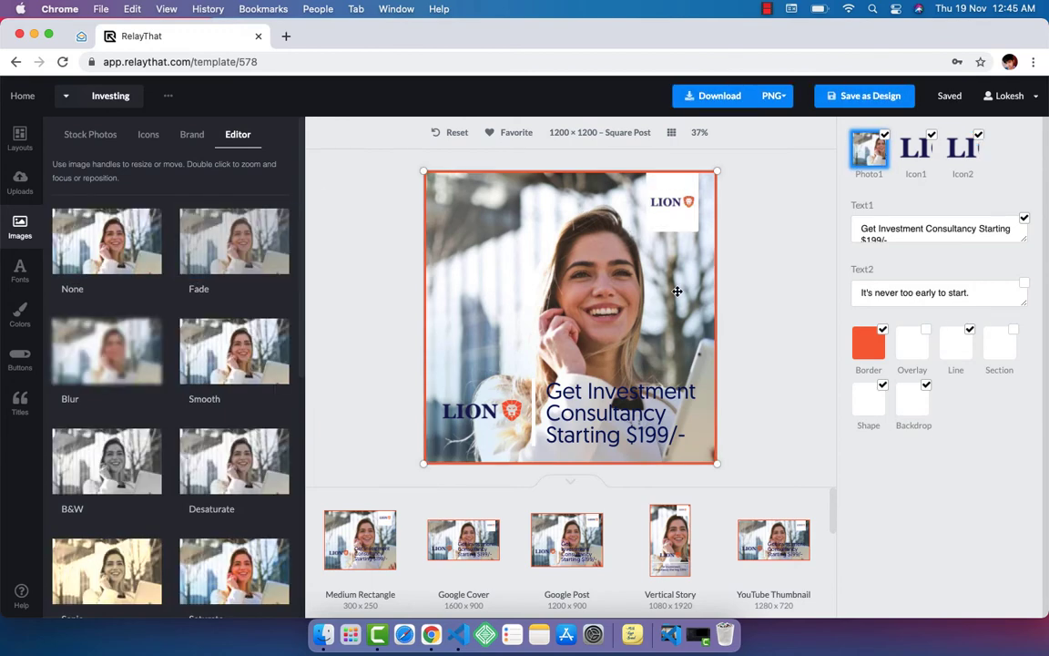
Open the 300 x 250 Medium Rectangle version of the design and look through the other available sizes
left_click(434, 498)
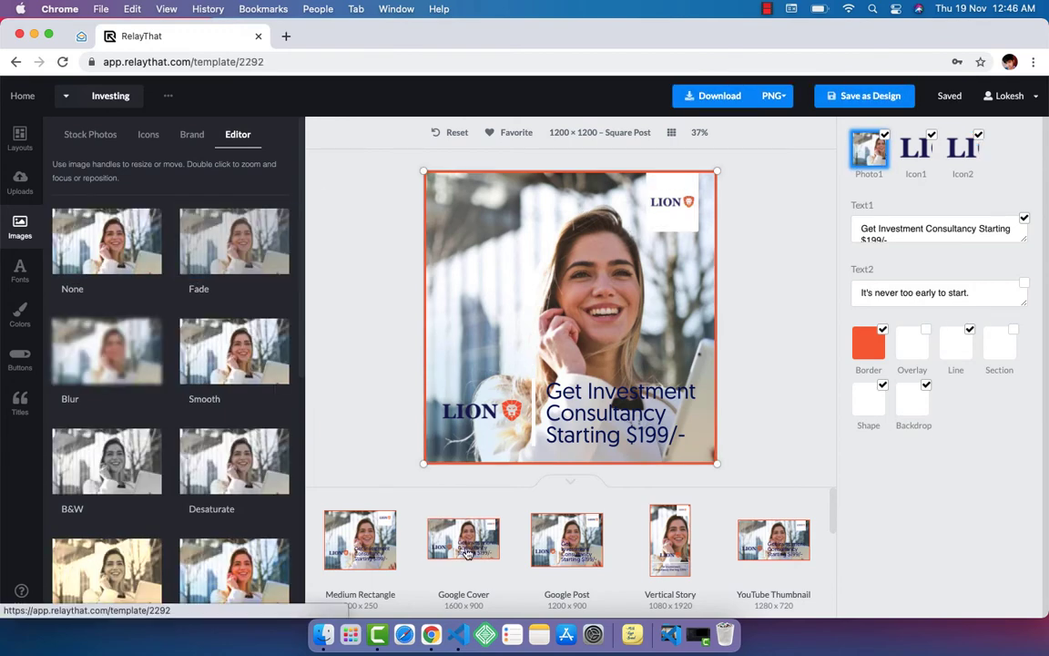
left_click(373, 552)
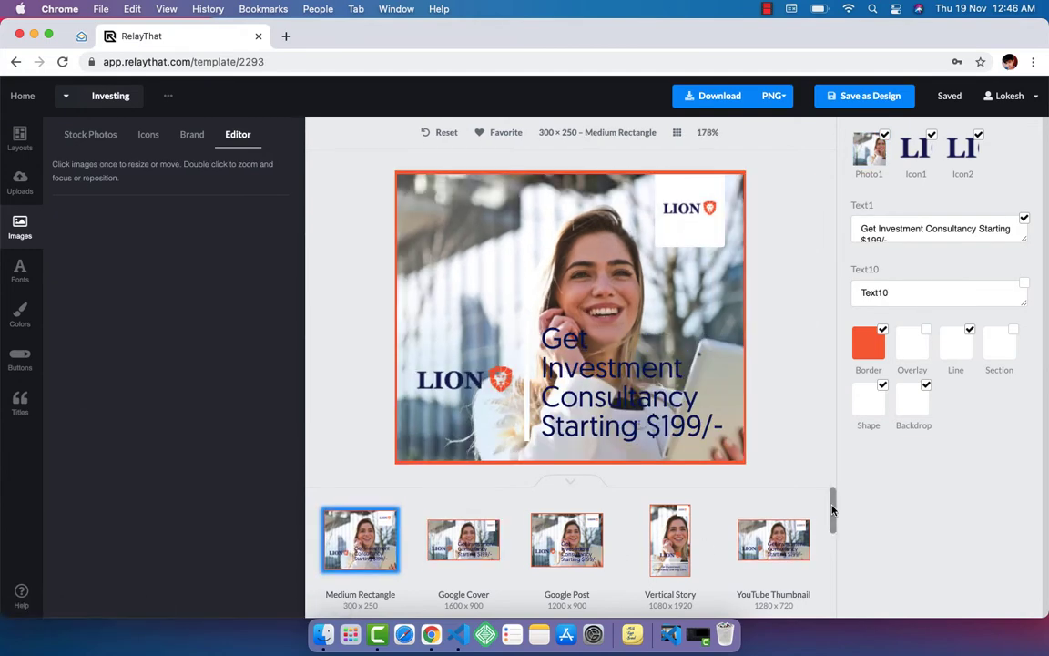
scroll(830, 551, "down", 5)
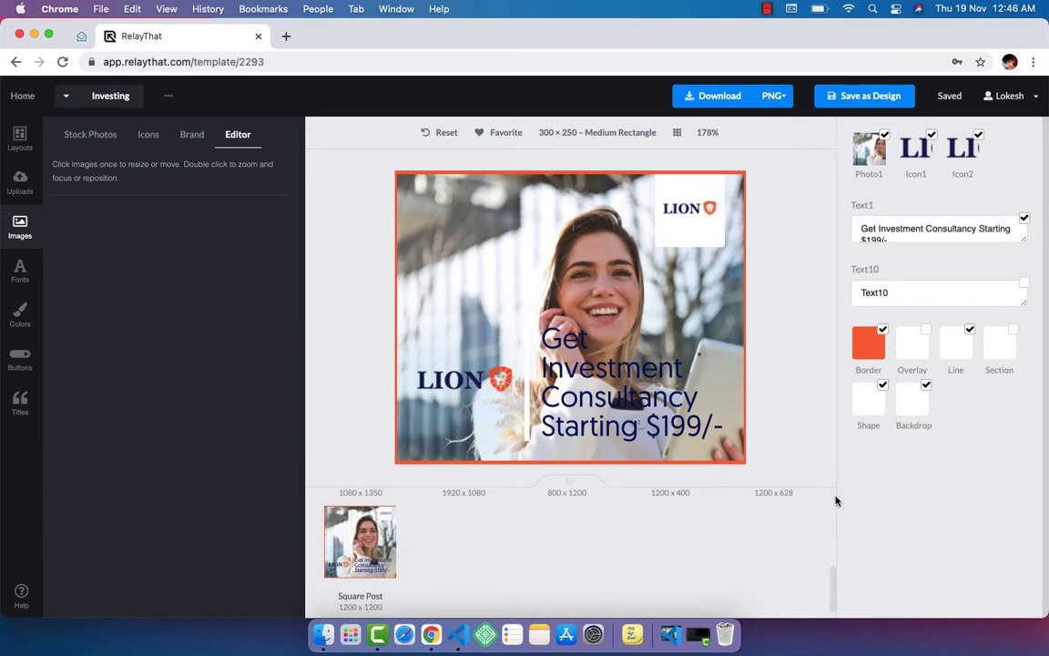
scroll(825, 501, "up", 5)
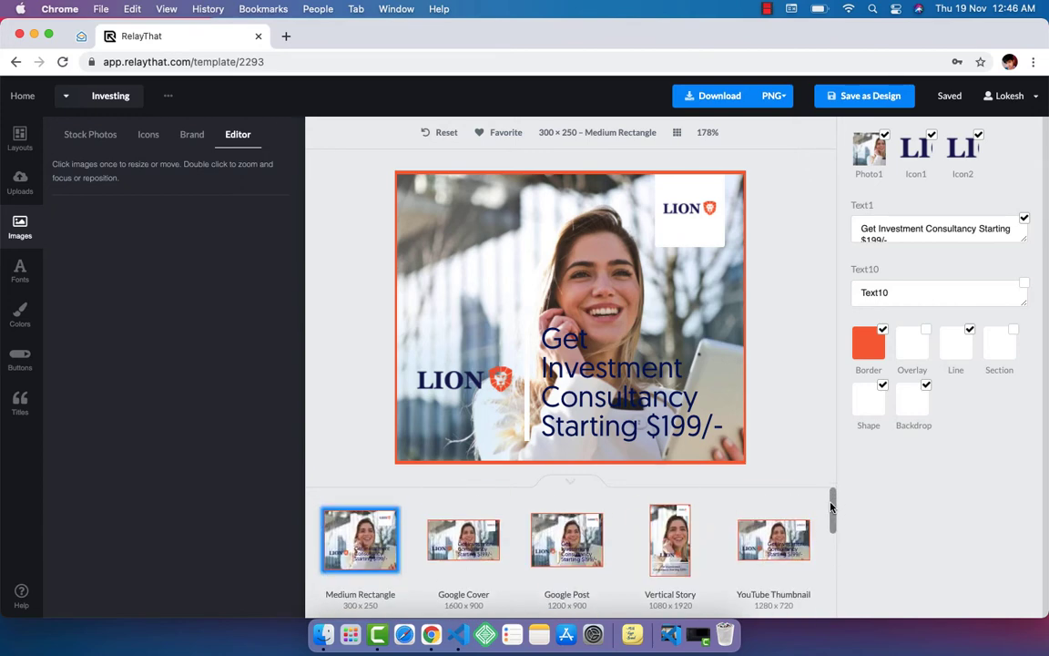
Try to clear the Text10 placeholder text
double_click(883, 295)
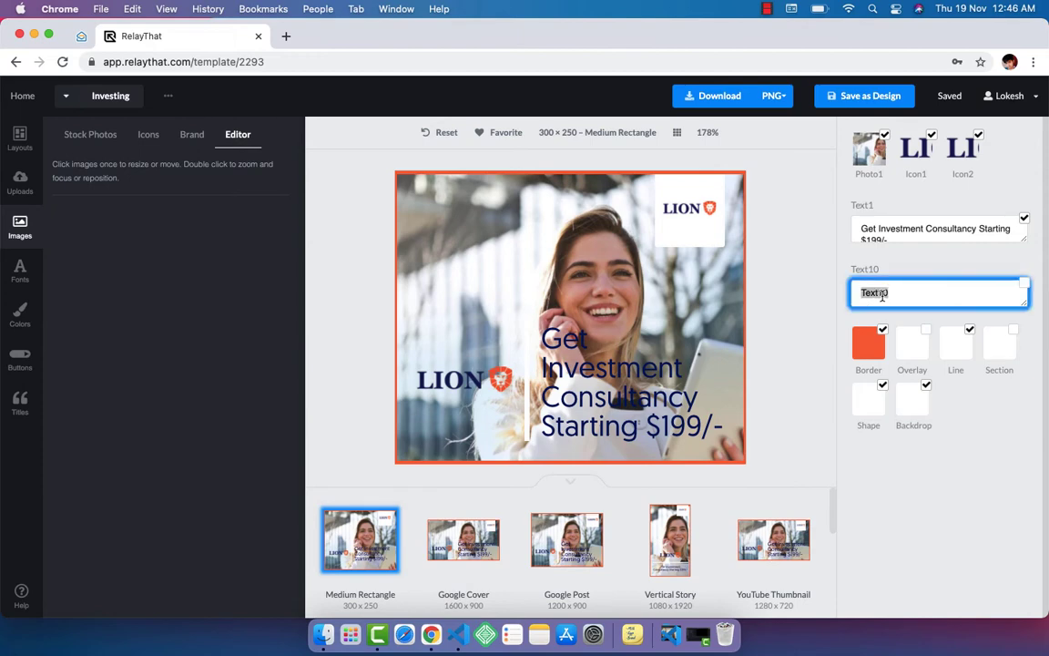
key("BackSpace")
Shrink the headline text box on the Medium Rectangle design so the headline wraps onto three lines
triple_click(888, 233)
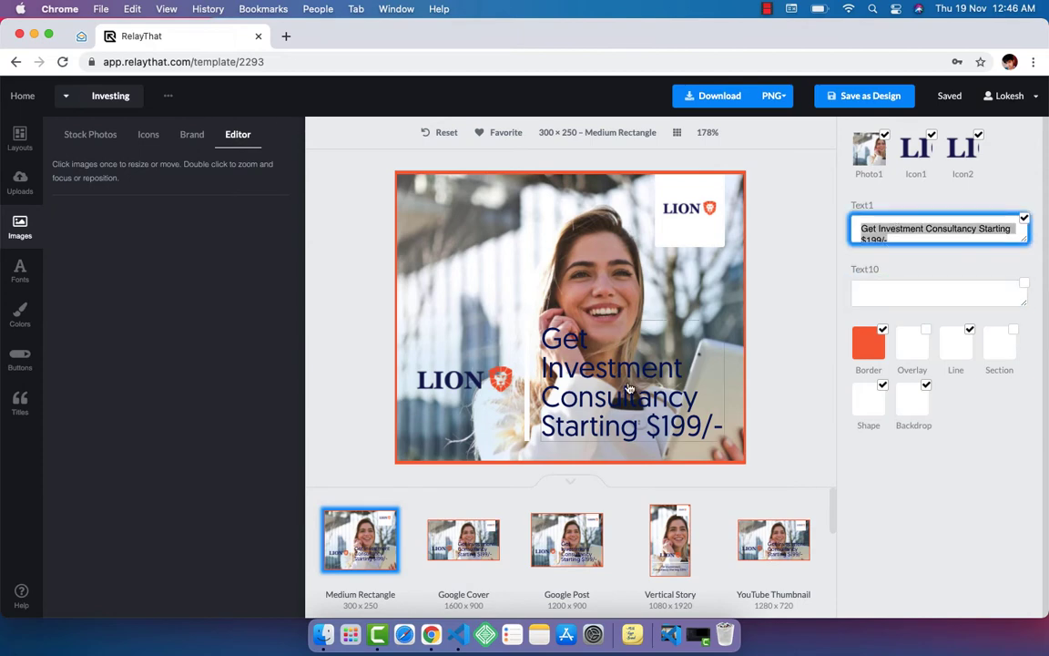
left_click(872, 226)
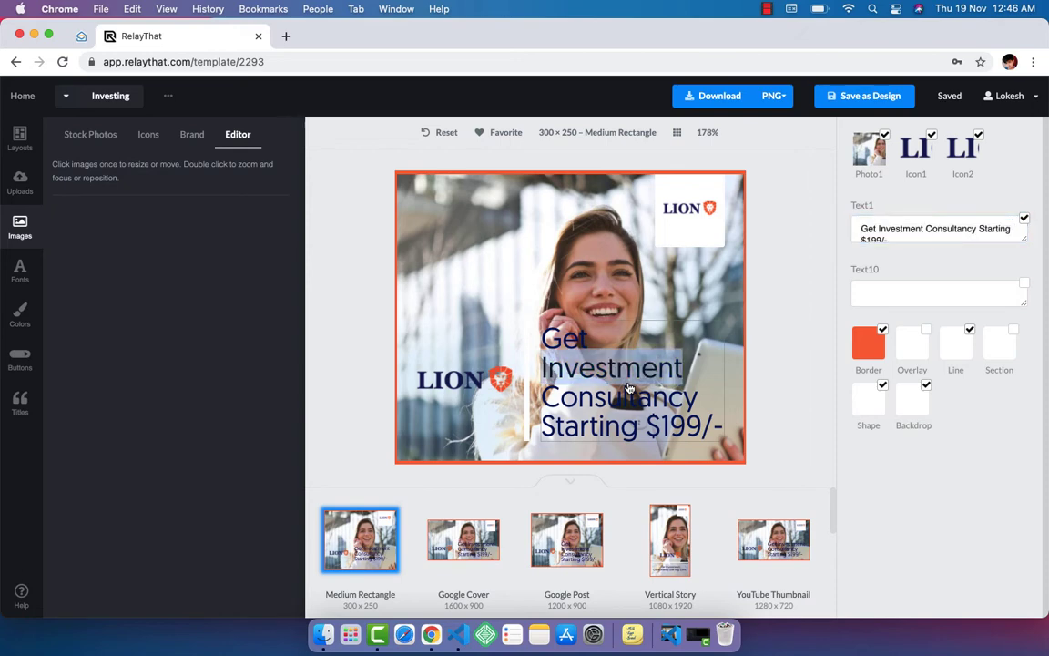
triple_click(871, 226)
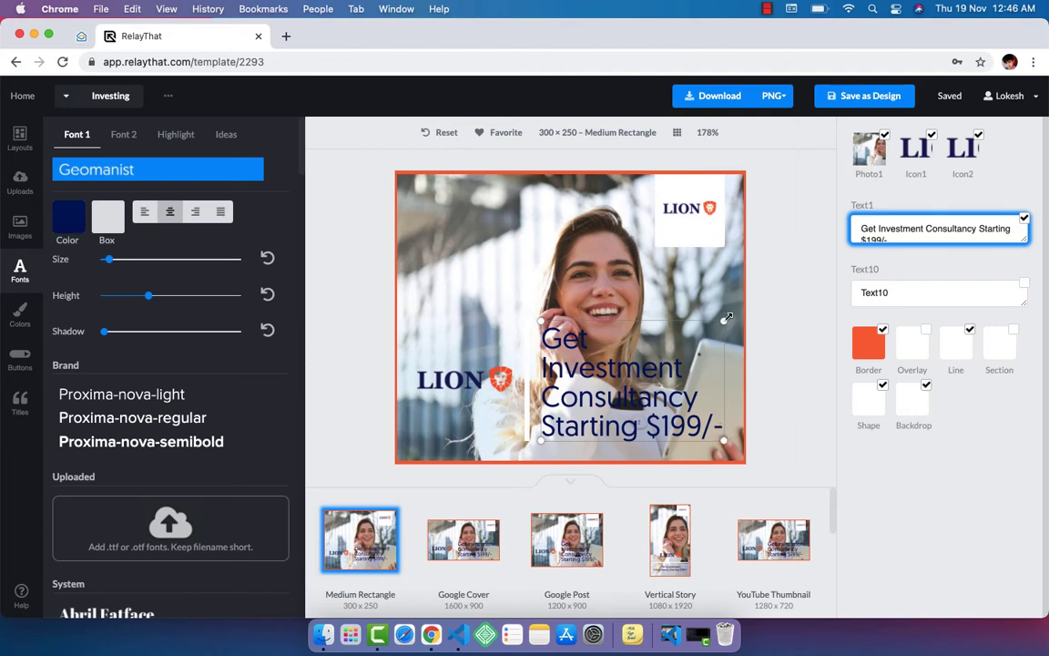
mouse_move(727, 318)
left_mouse_down()
mouse_move(750, 292)
mouse_move(721, 332)
left_mouse_up()
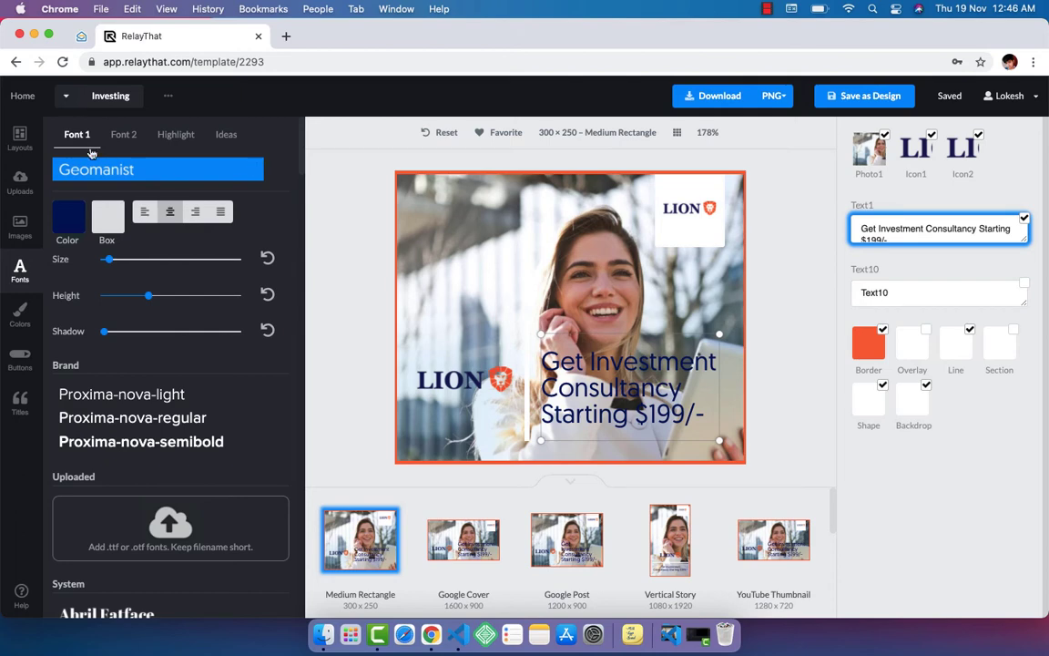
Return to the layouts and preview the design in the Wide Post / FB Ad, Wide Banner and Video Still sizes
left_click(20, 139)
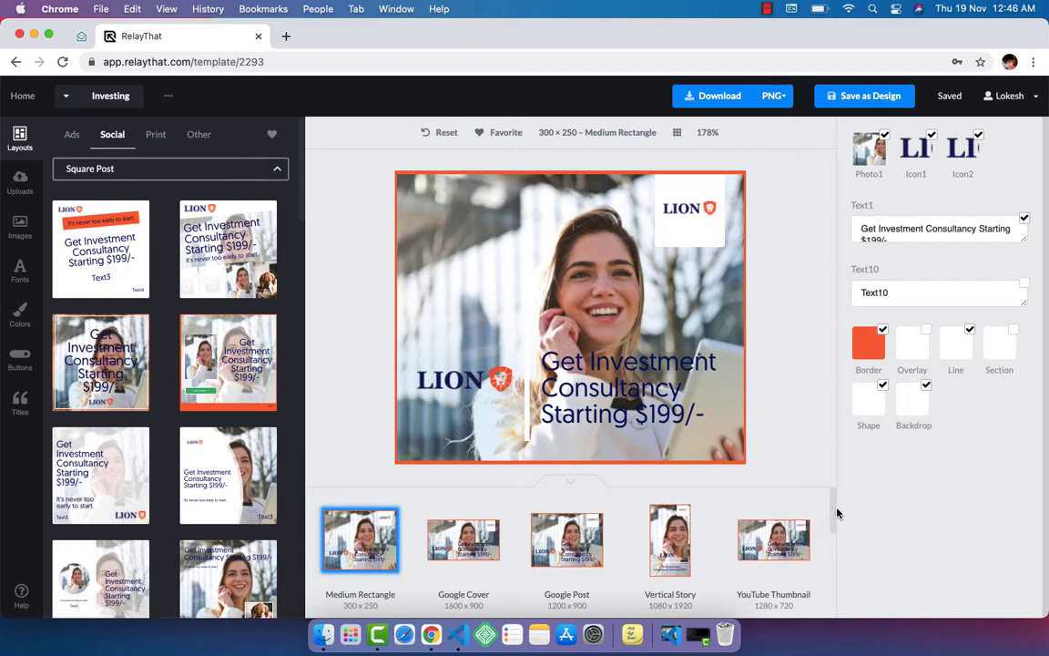
left_click_drag(833, 512, 839, 574)
scroll(838, 574, "down", 1)
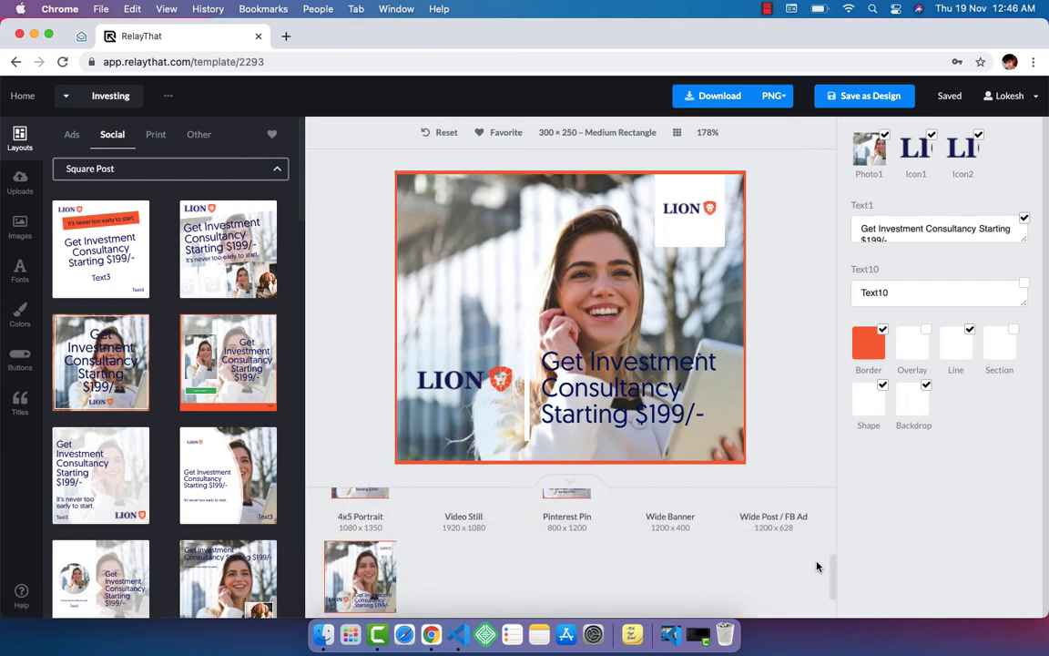
left_click(778, 513)
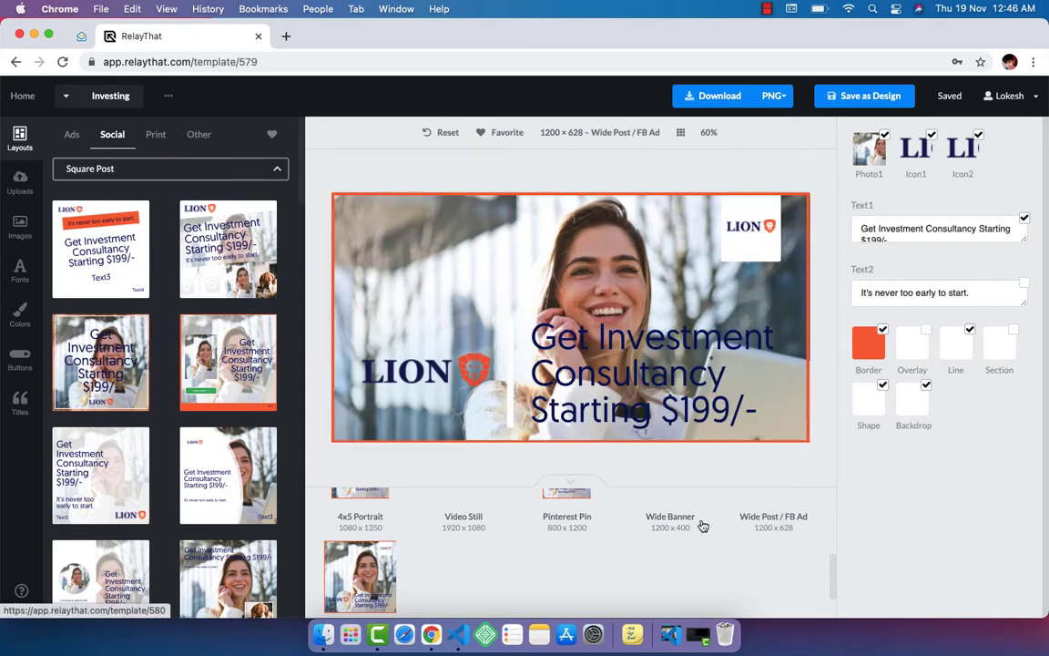
left_click(672, 518)
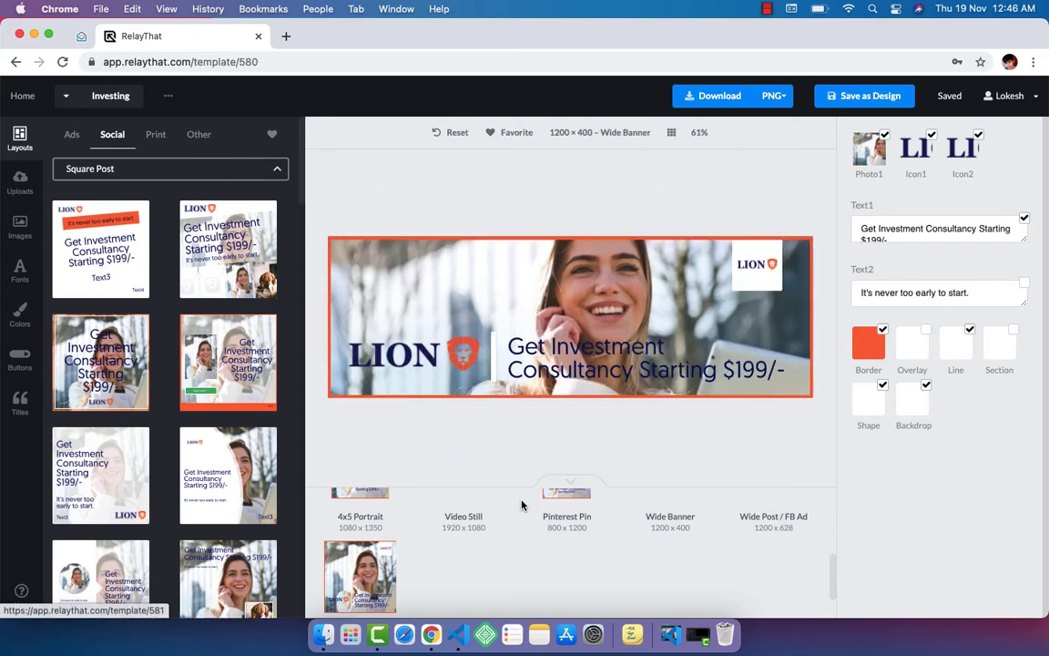
left_click(467, 517)
Apply the Square Post layout with a curved white section holding the headline beside the photo
left_click(232, 478)
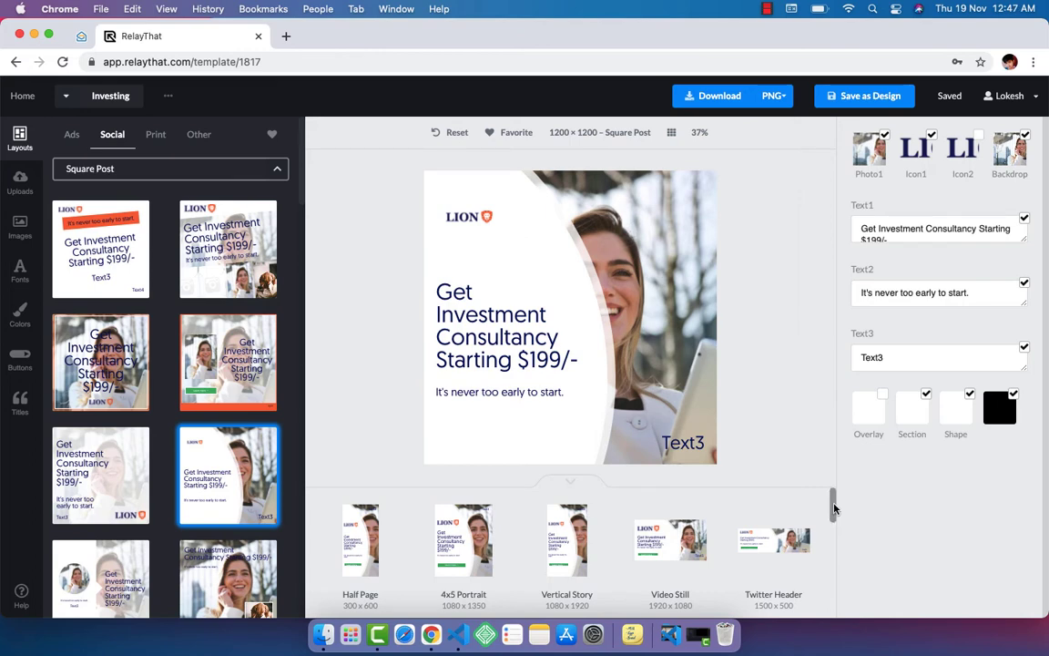
Open the 250 × 250 Square version of the design and set its headline font to Proxima-nova-regular
left_click_drag(833, 506, 840, 576)
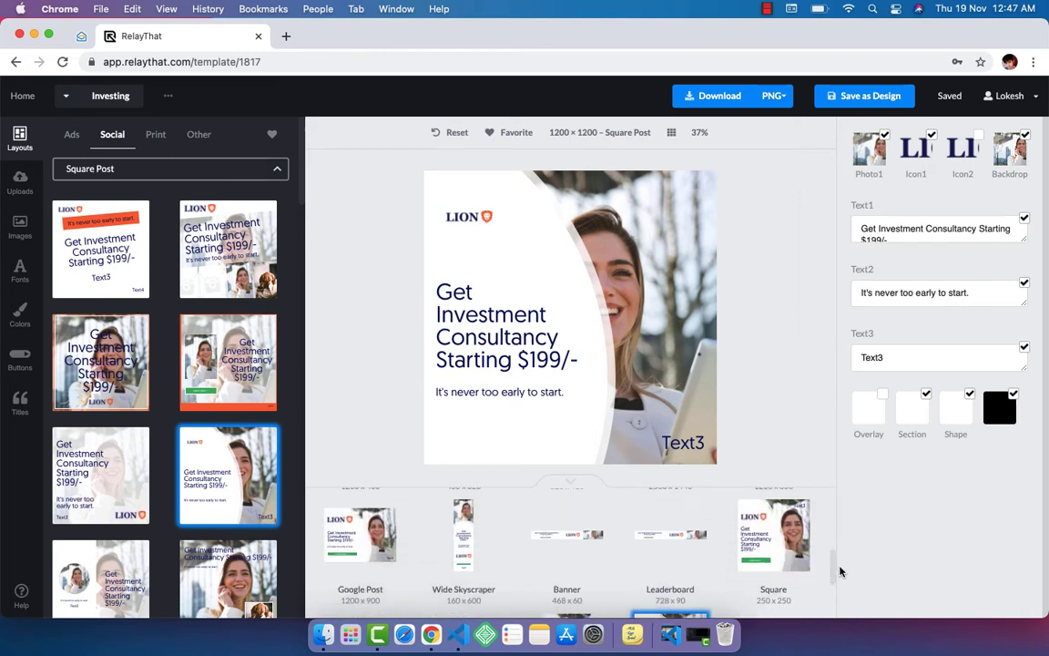
left_click(799, 544)
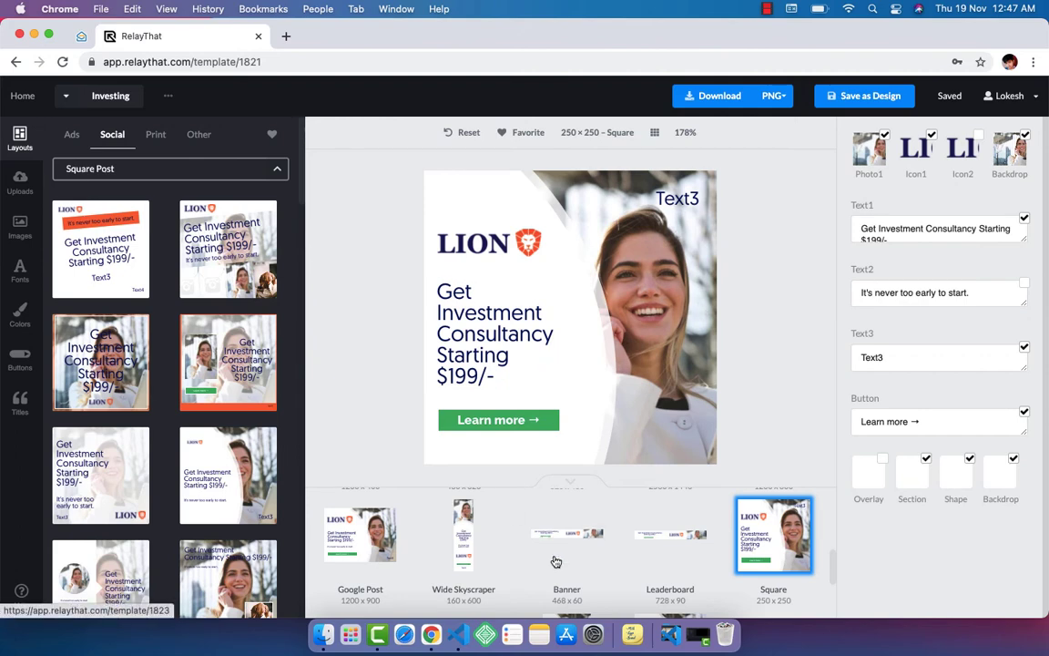
left_click(902, 230)
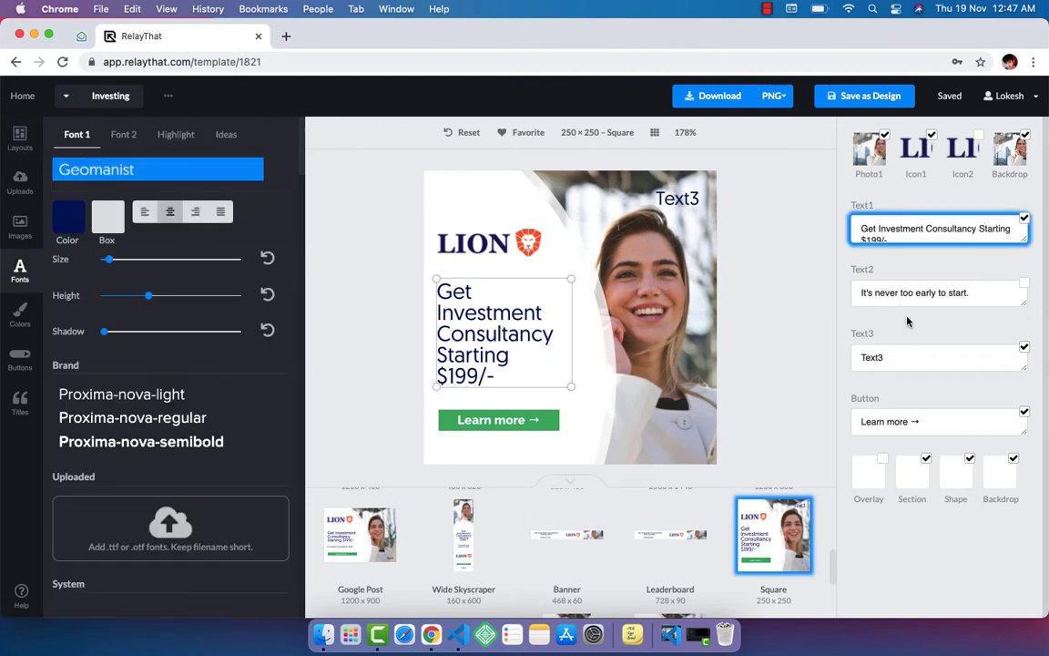
left_click(90, 417)
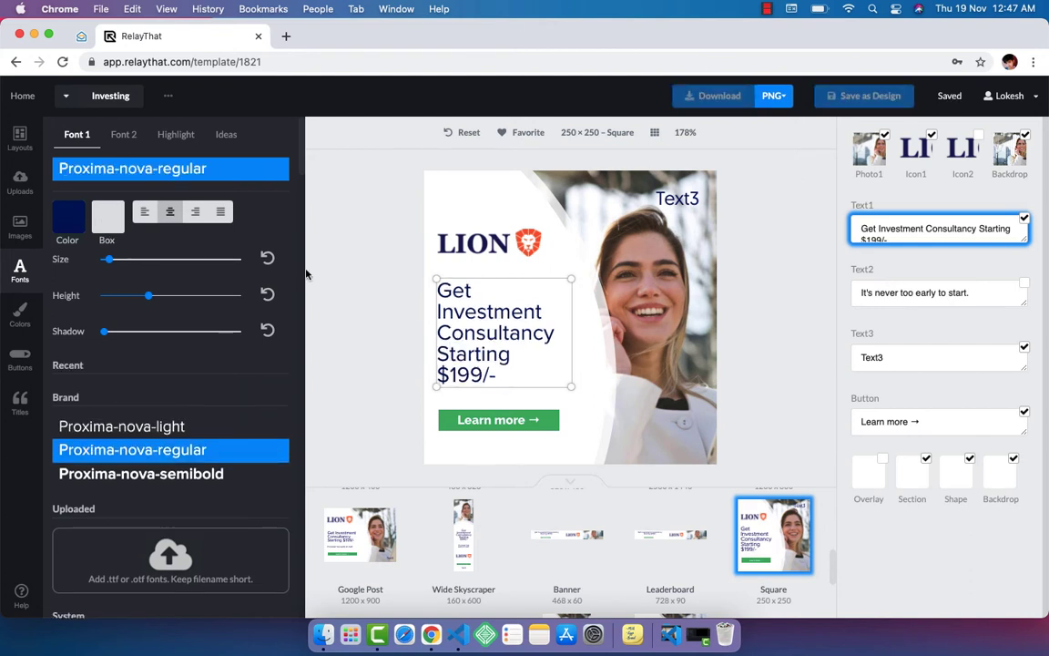
Move the LION logo up, closer to the upper edge of the Square design
left_click_drag(486, 227, 486, 194)
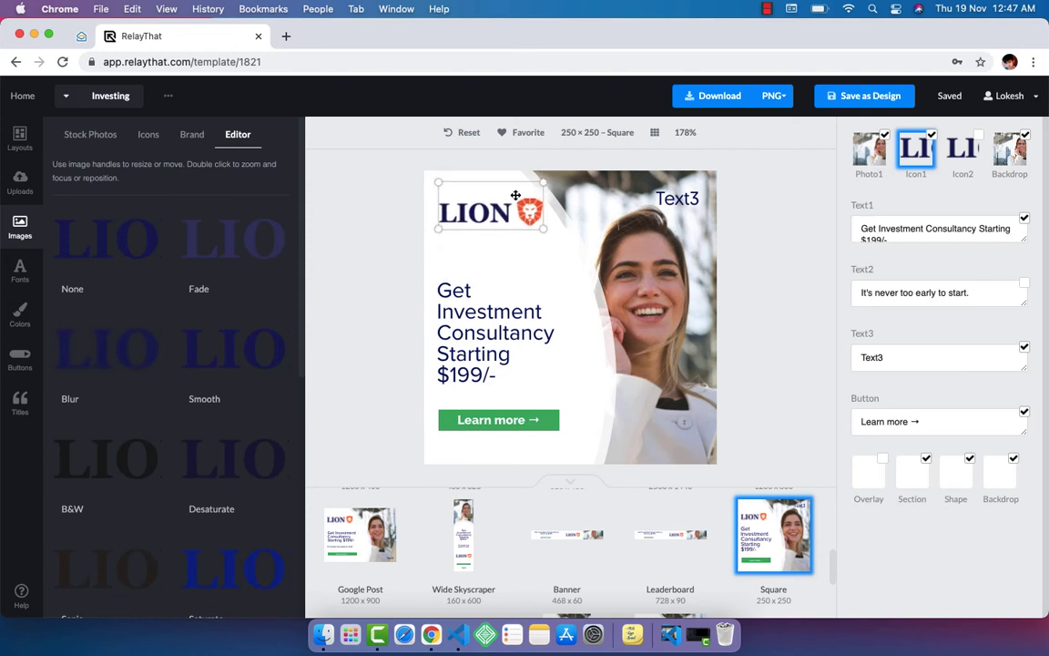
left_click(683, 201)
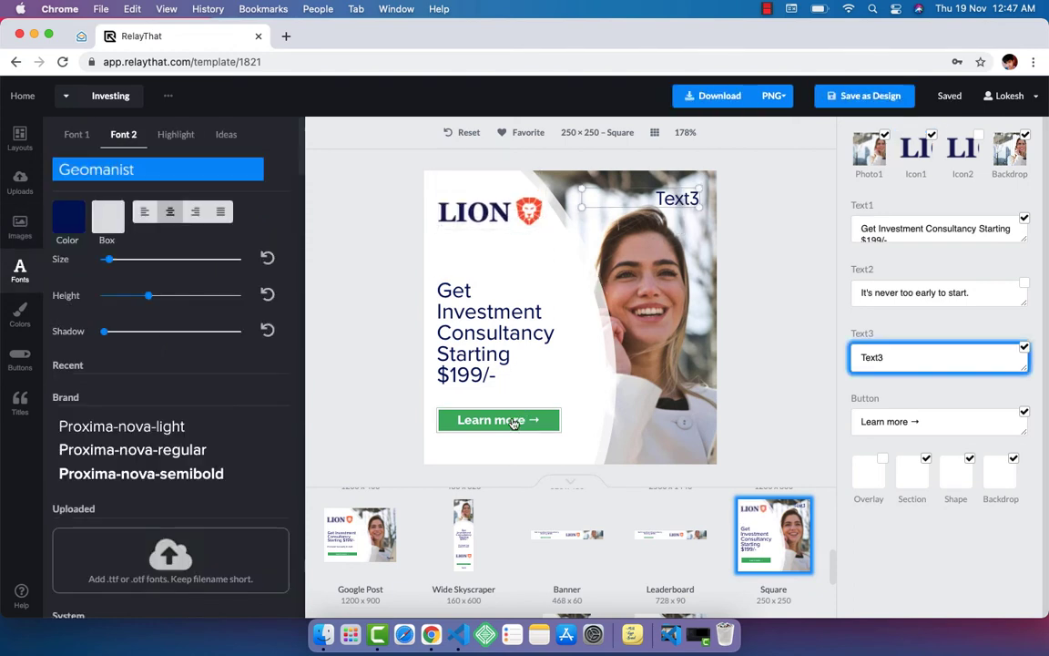
Restyle the Learn more button, trying the rounded blue and purple presets before applying the crimson preset with white text
left_click(513, 423)
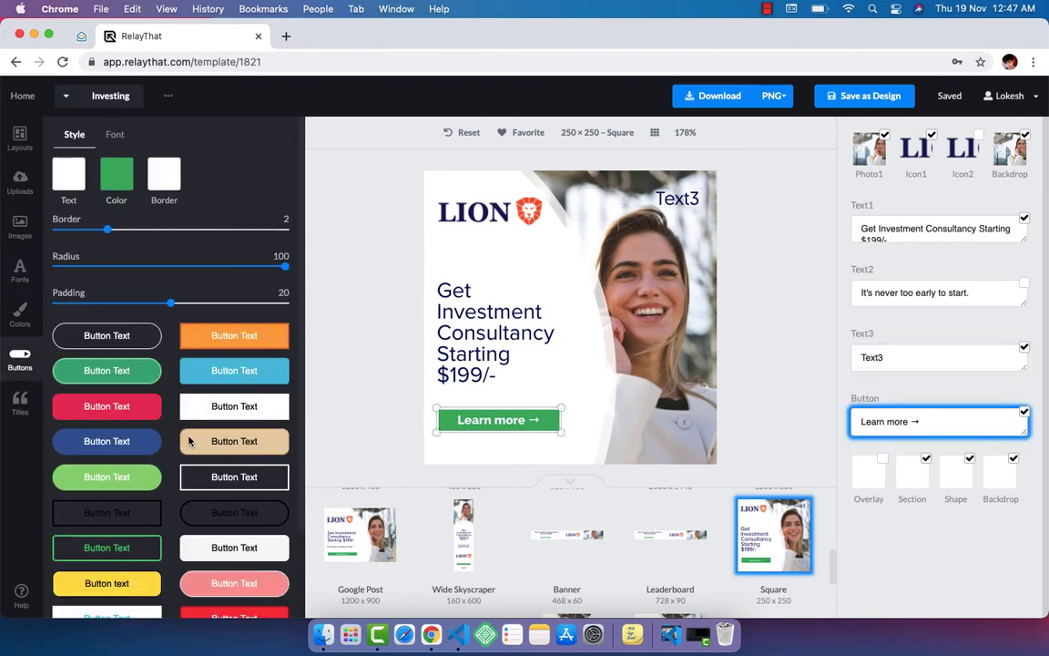
left_click(132, 444)
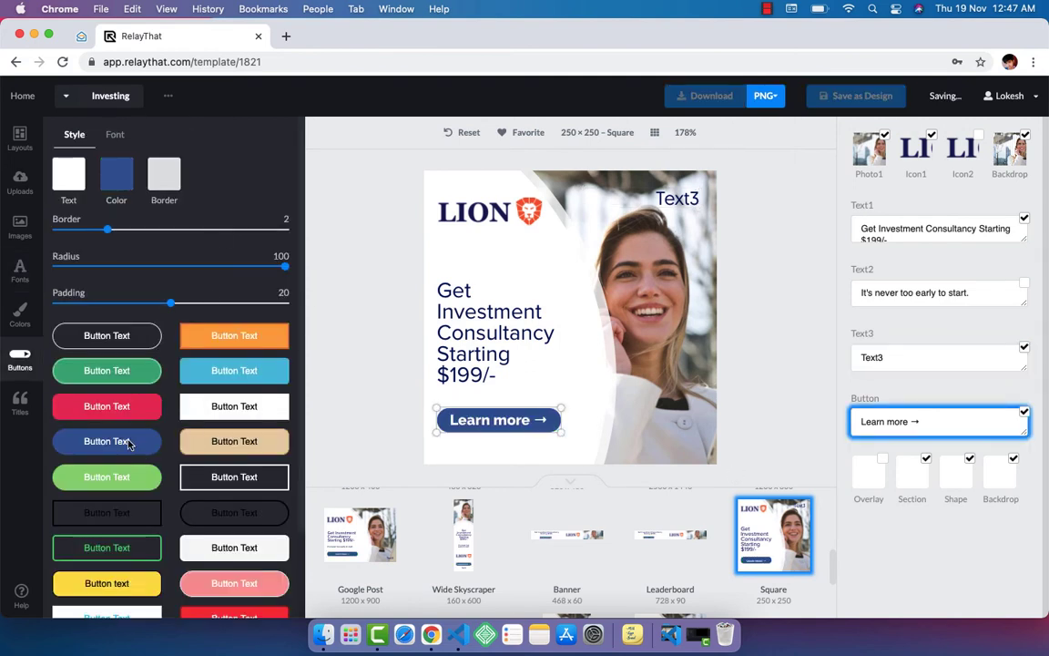
scroll(217, 497, "down", 2)
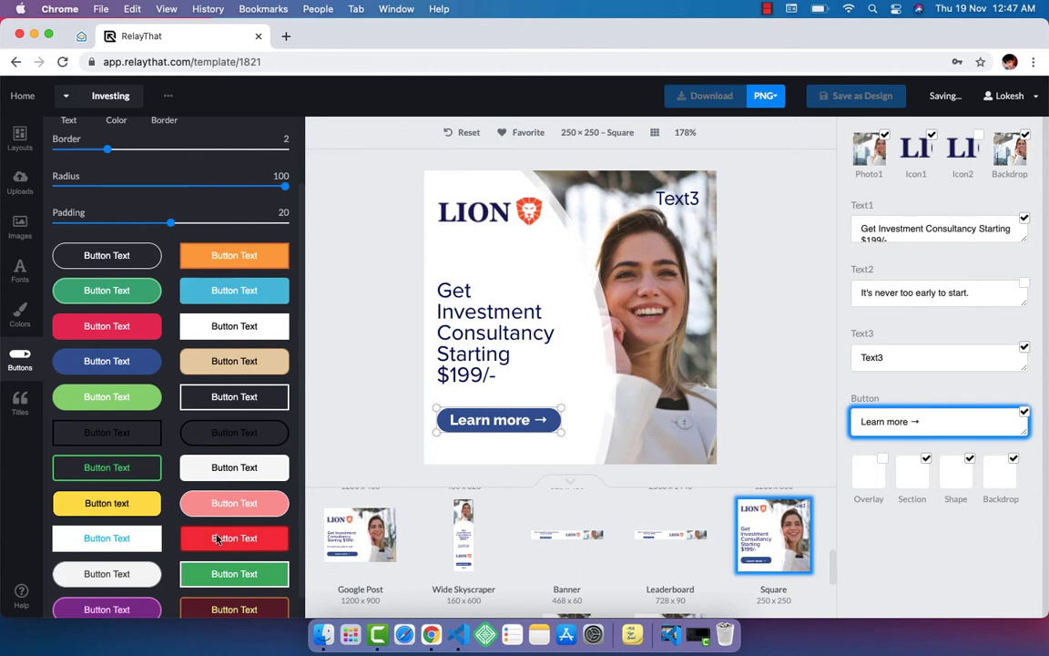
scroll(216, 539, "down", 1)
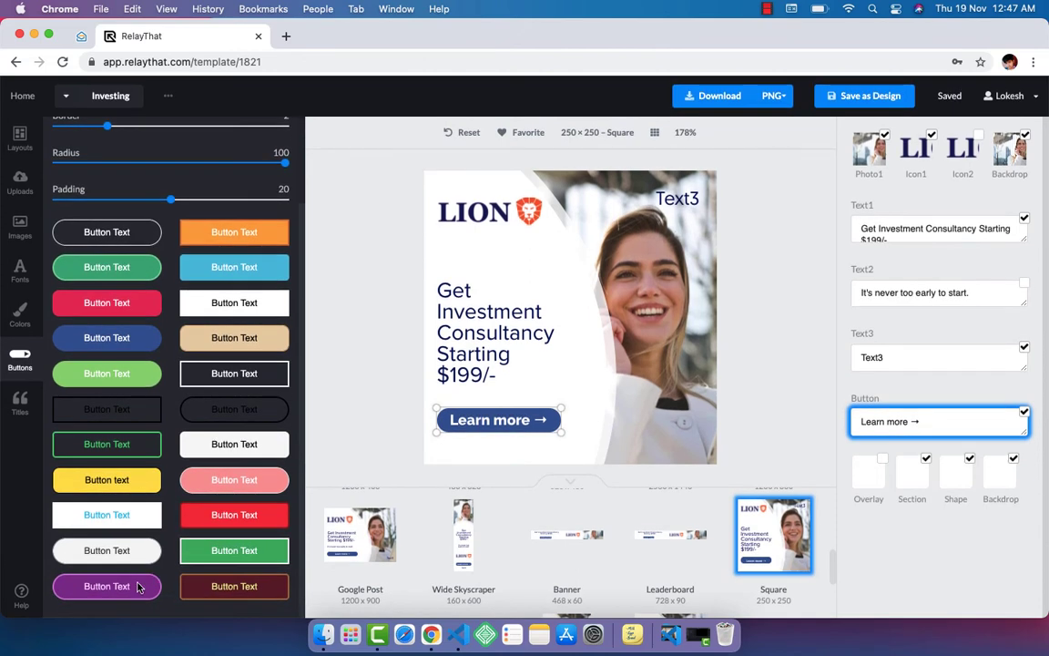
left_click(139, 587)
scroll(182, 392, "up", 3)
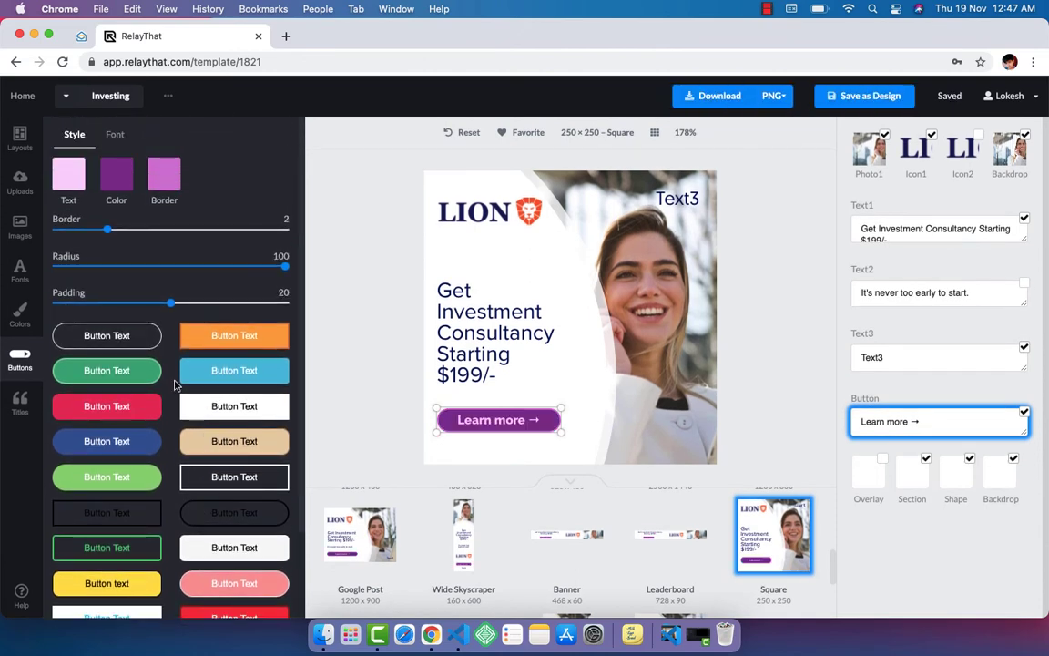
left_click(100, 413)
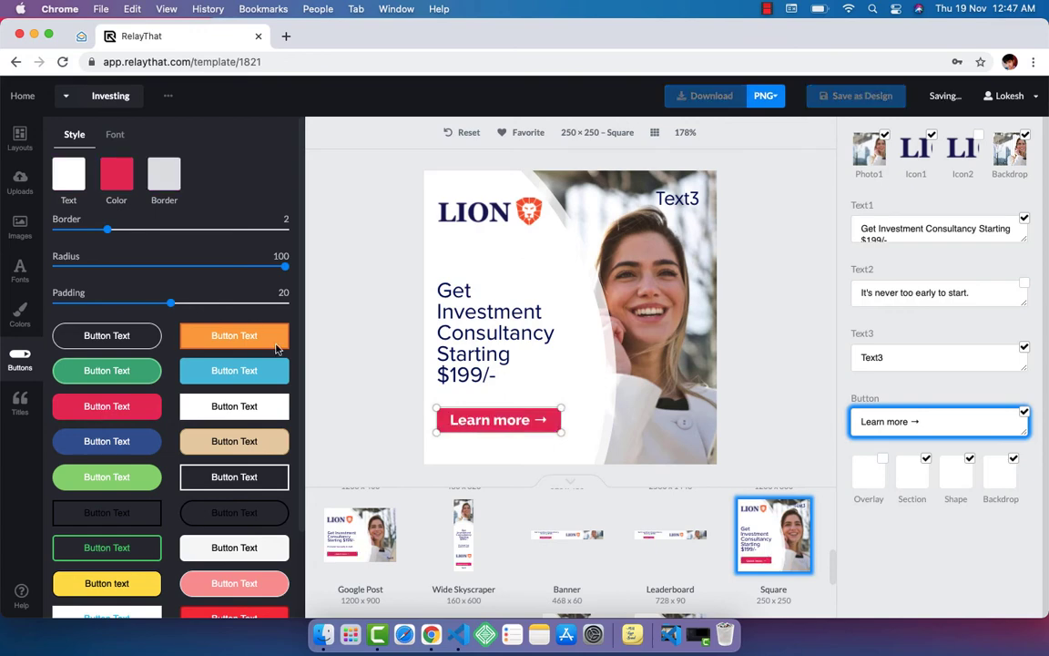
left_click(762, 279)
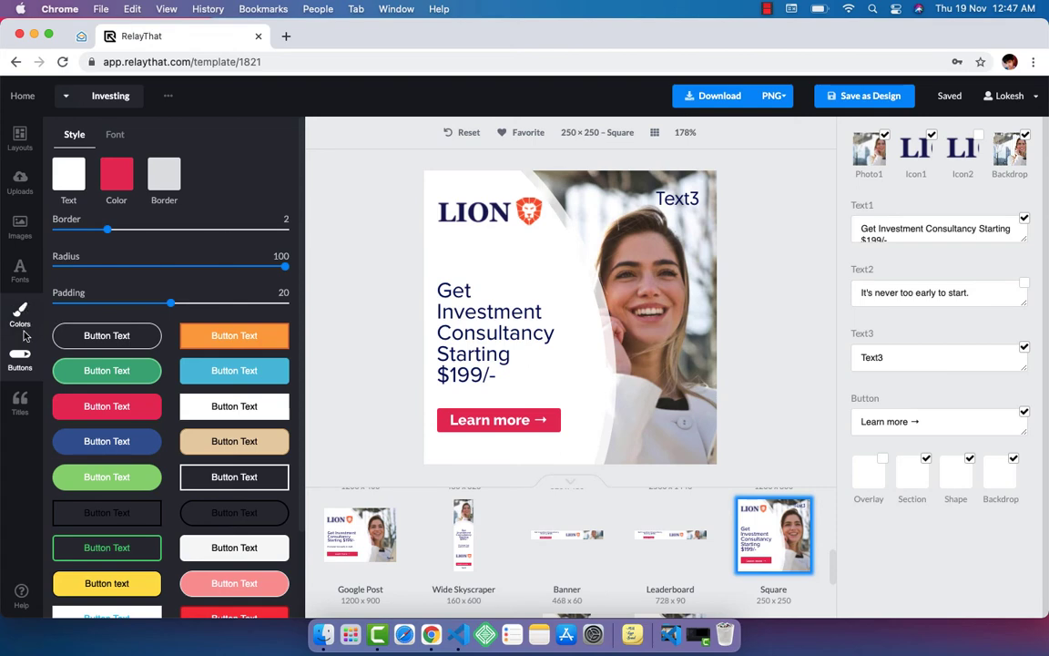
Replace the headline with the Life Events title idea about someone who wasn't welcomed into the world with a social media post
left_click(19, 404)
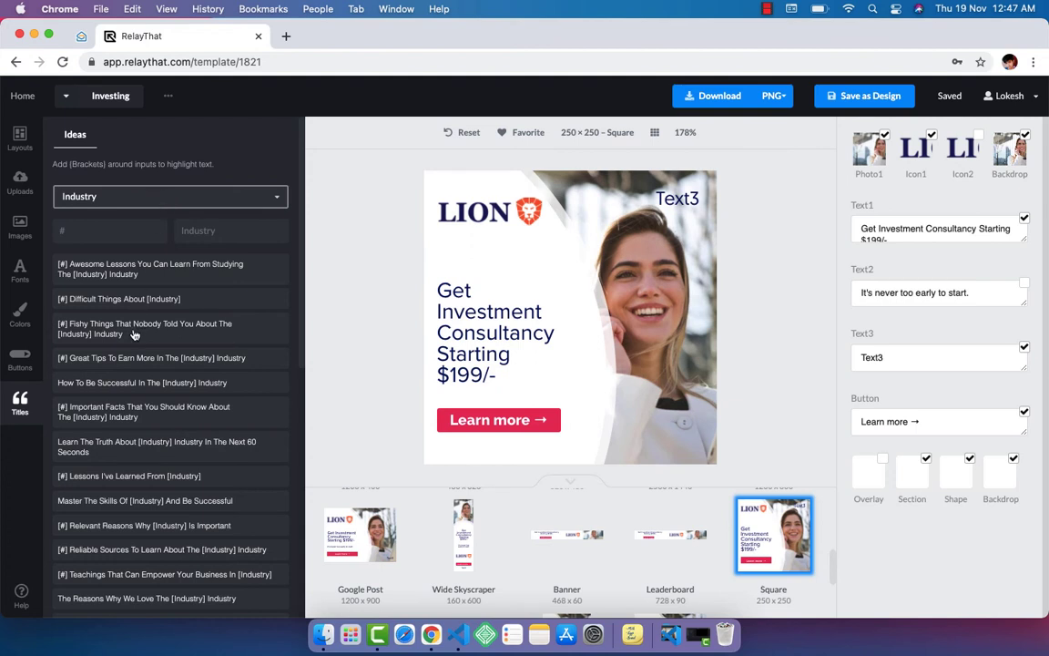
left_click(183, 211)
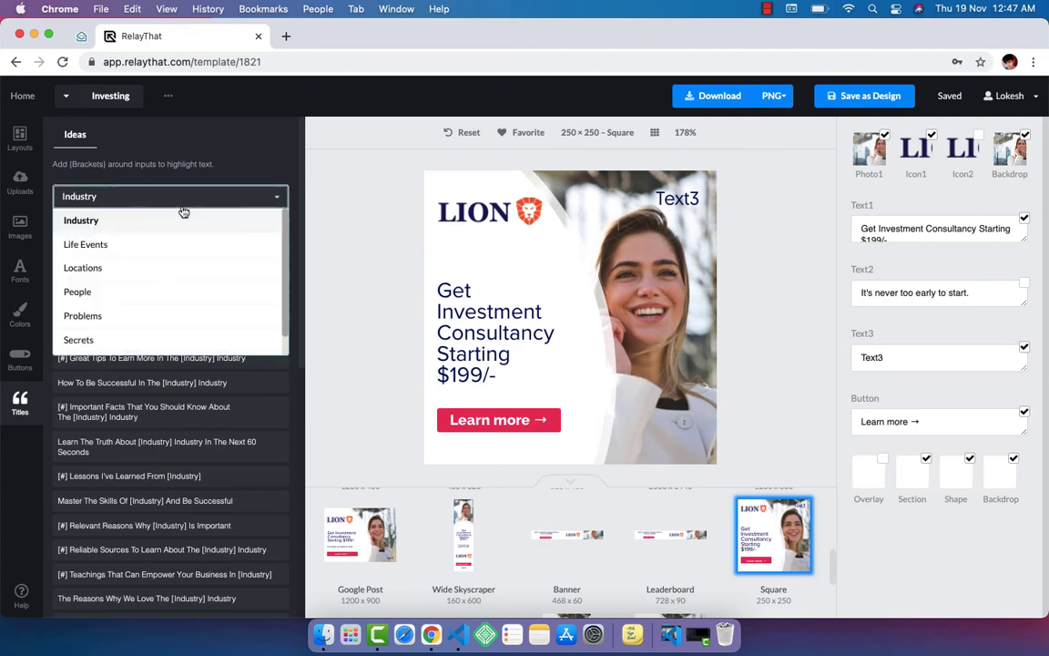
left_click(137, 243)
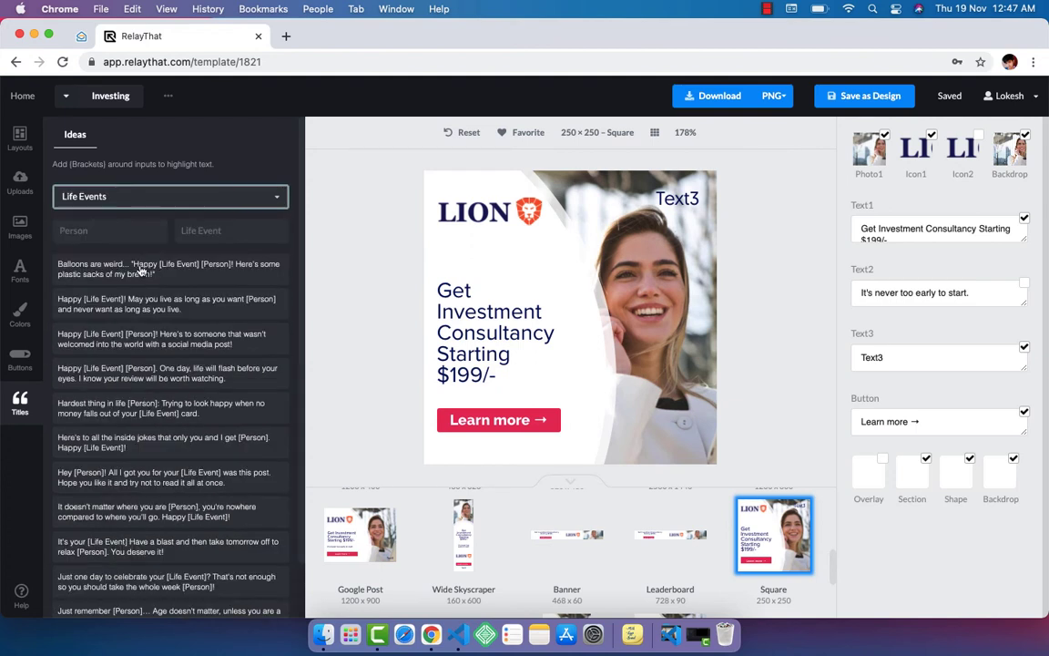
left_click(142, 271)
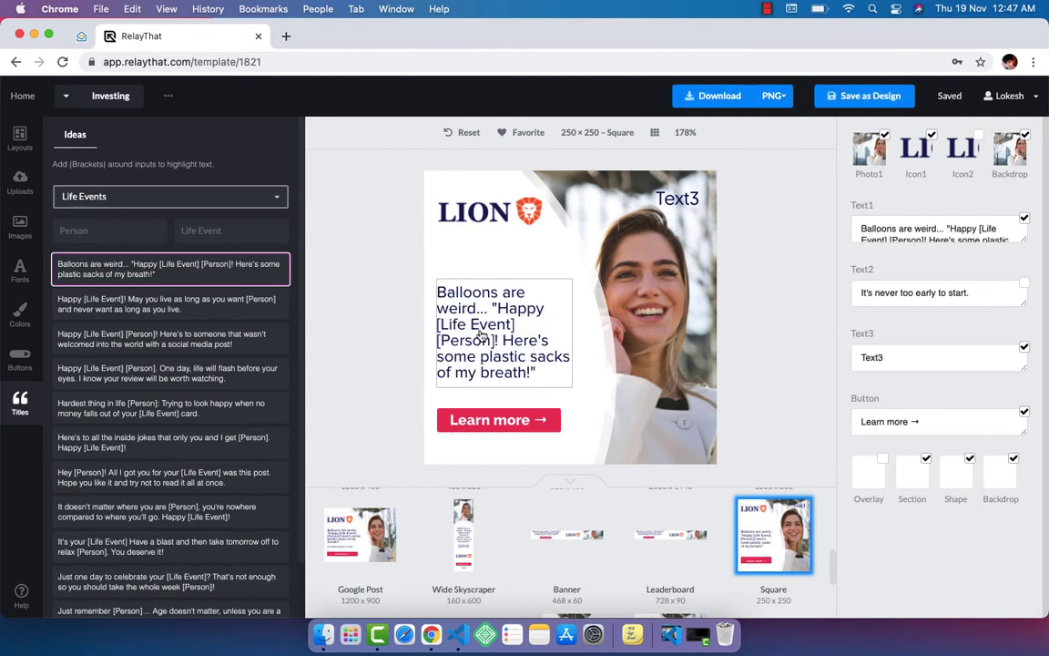
left_click(196, 334)
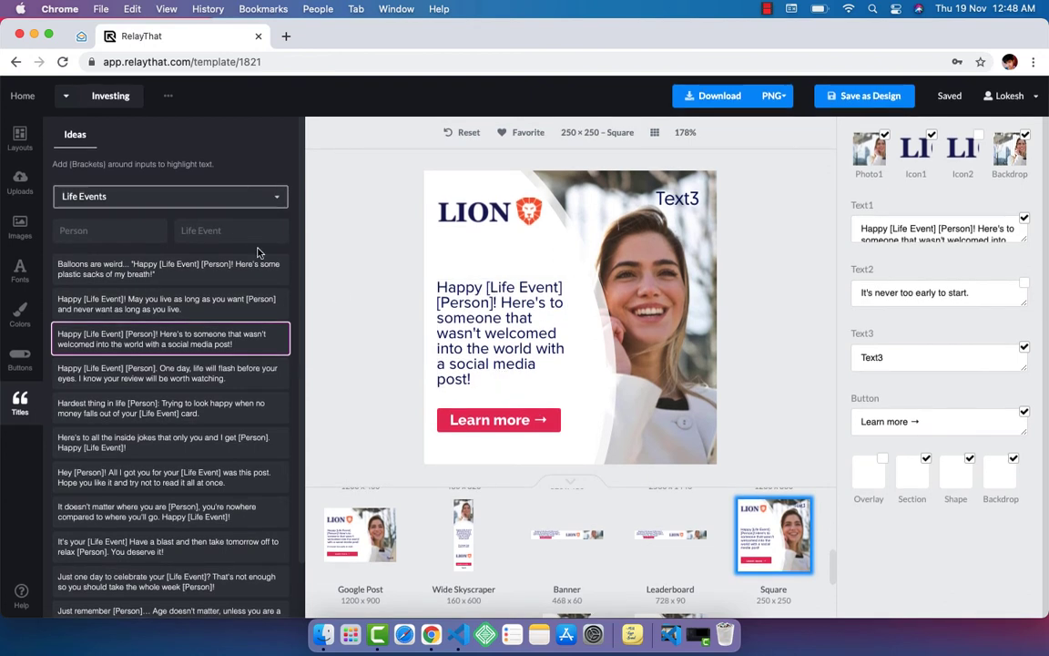
Look through the Square Post layouts with the new headline, then return to the saved designs overview
left_click(27, 139)
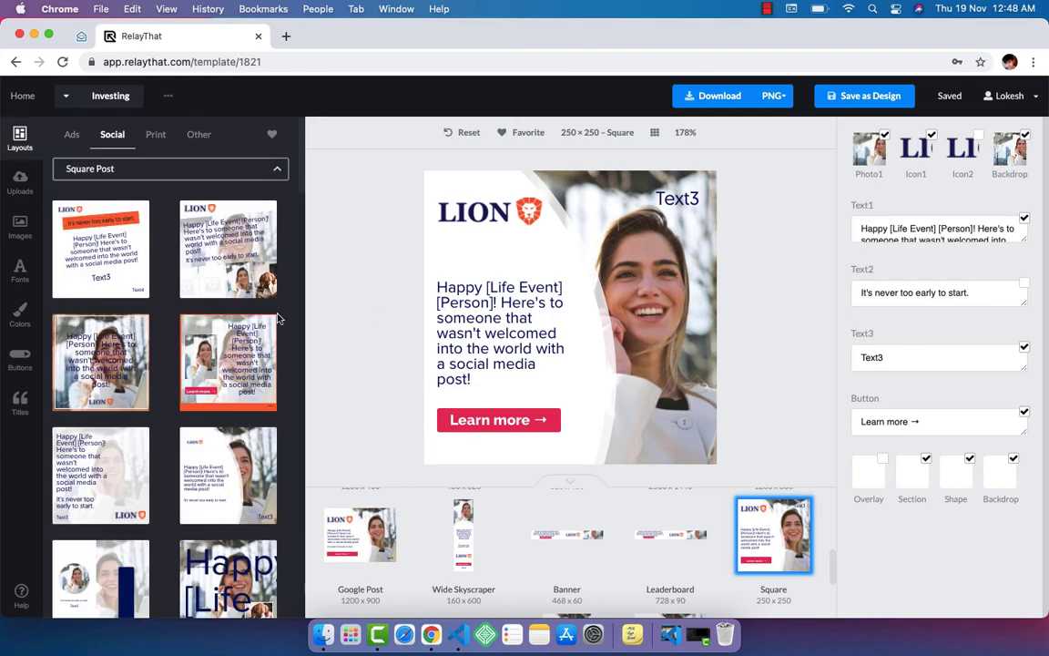
scroll(210, 319, "down", 5)
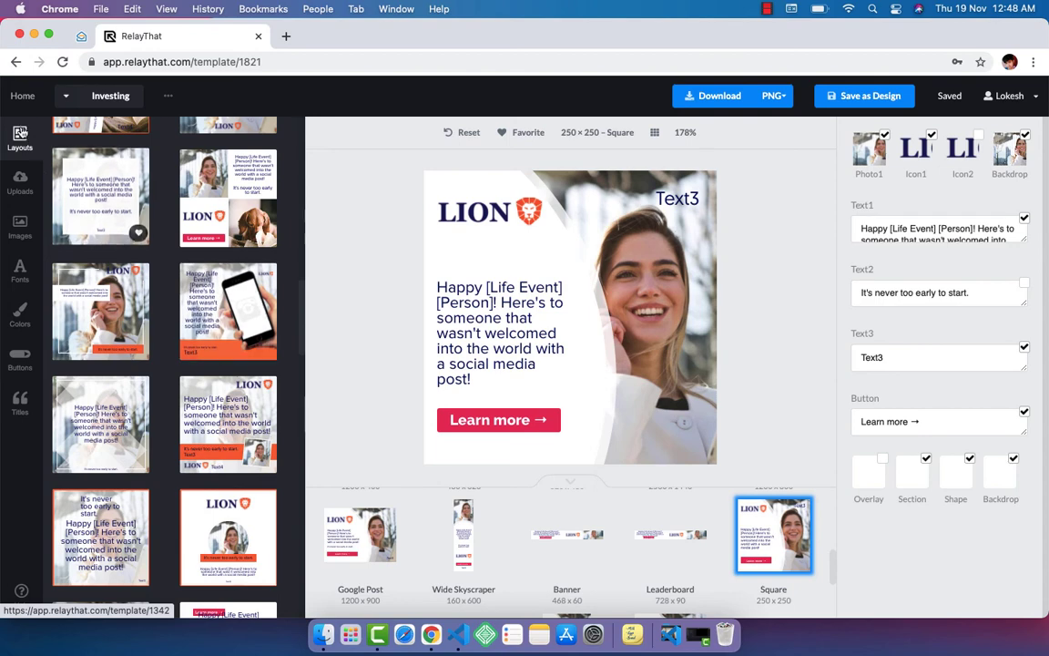
left_click(20, 95)
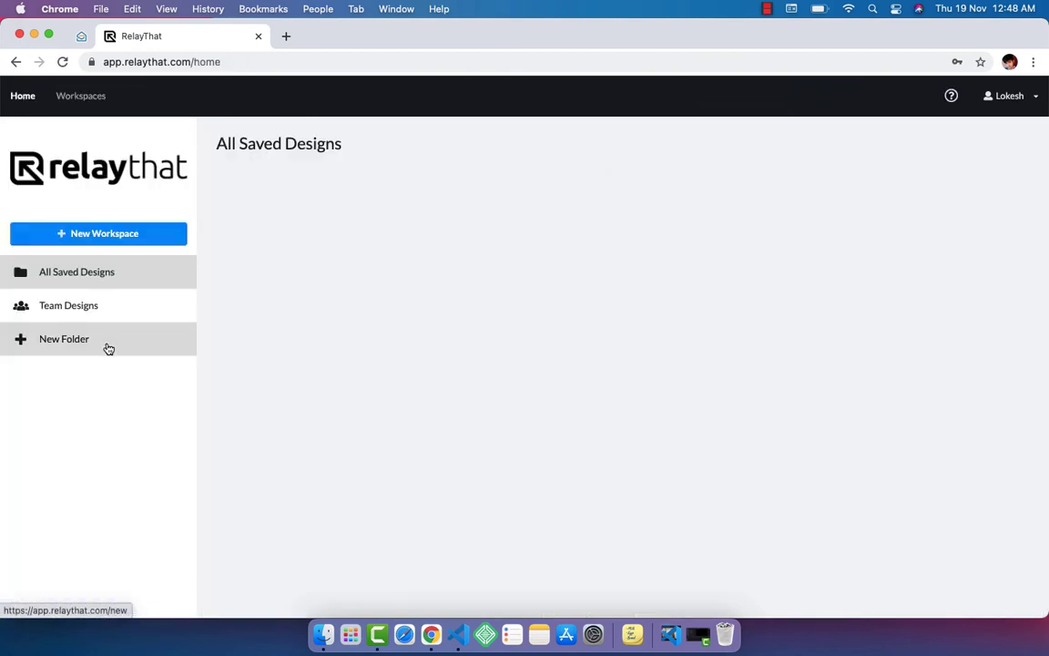